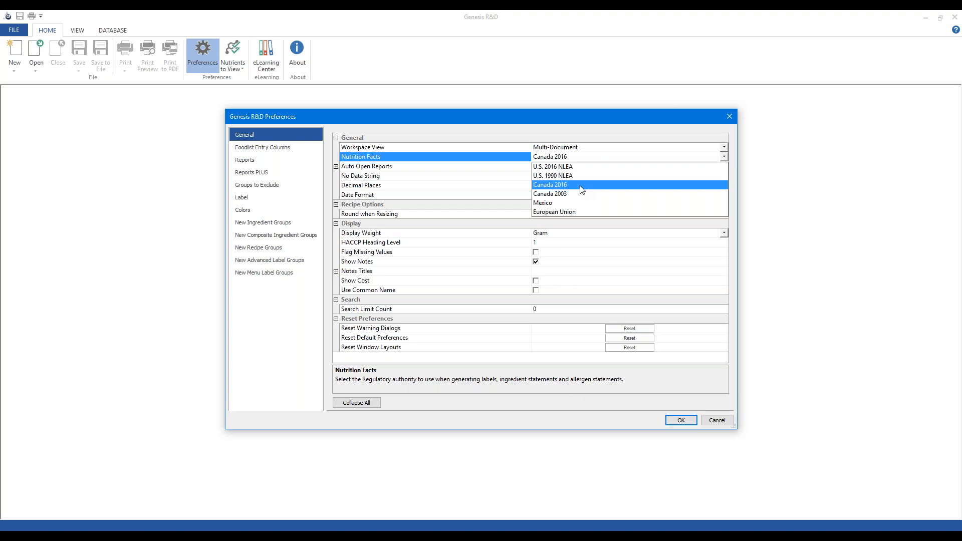
Set the Nutrition Facts preference to Canada 2016 and apply the preferences
left_click(581, 402)
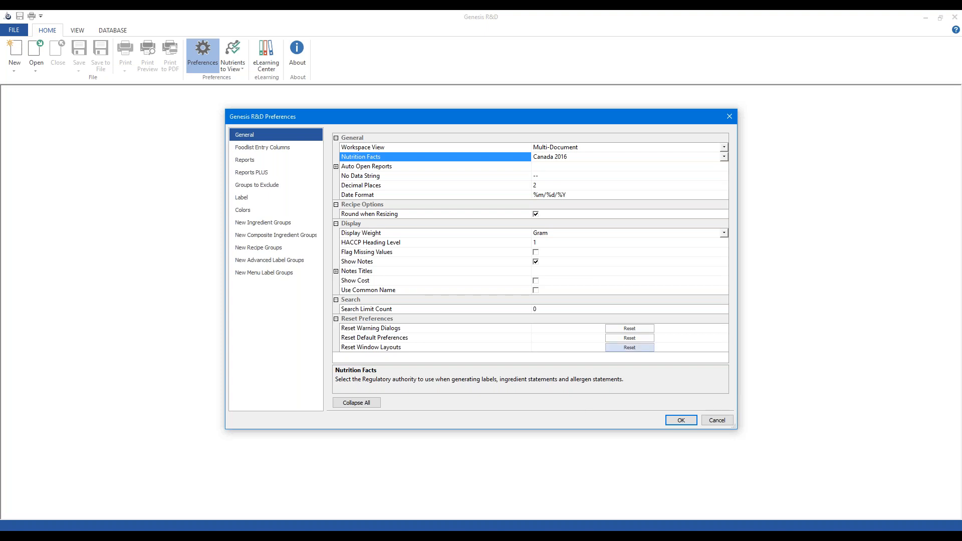
left_click(683, 420)
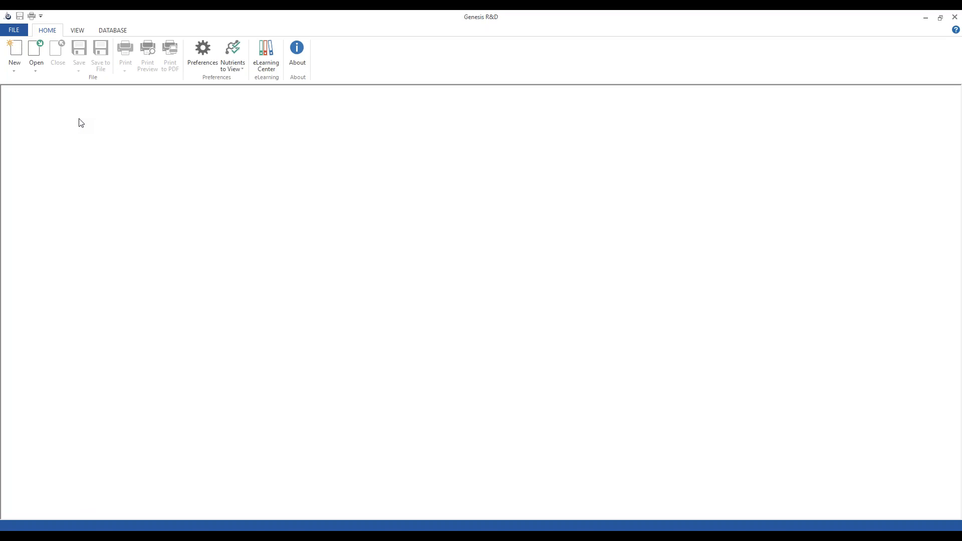
Create a new advanced label named "Cereal with milk Canada Webinar"
left_click(13, 67)
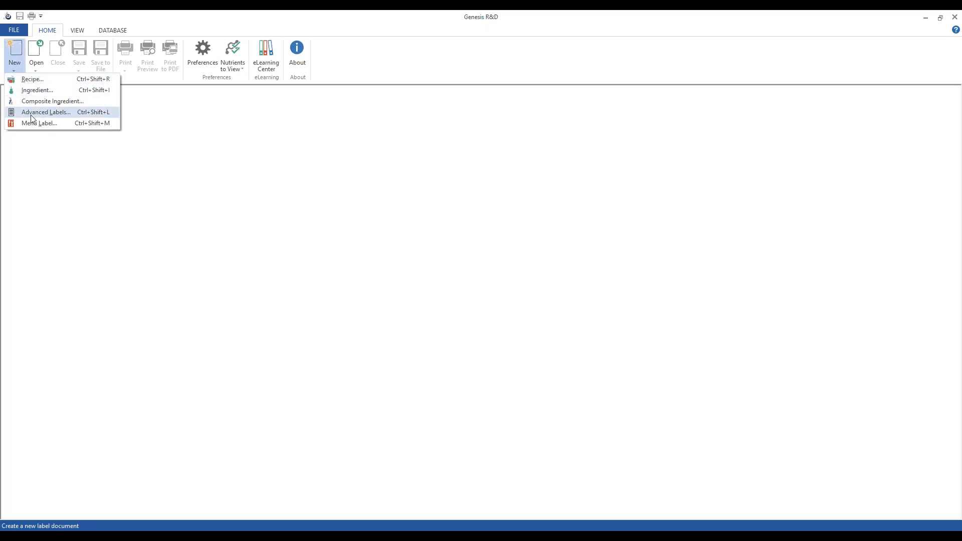
left_click(39, 113)
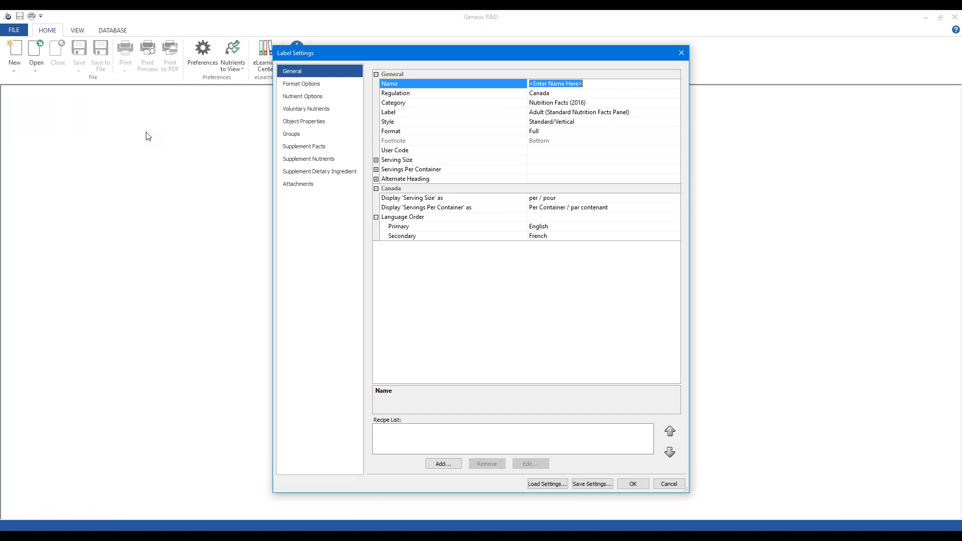
type("Cereal with milk Canada Webinar")
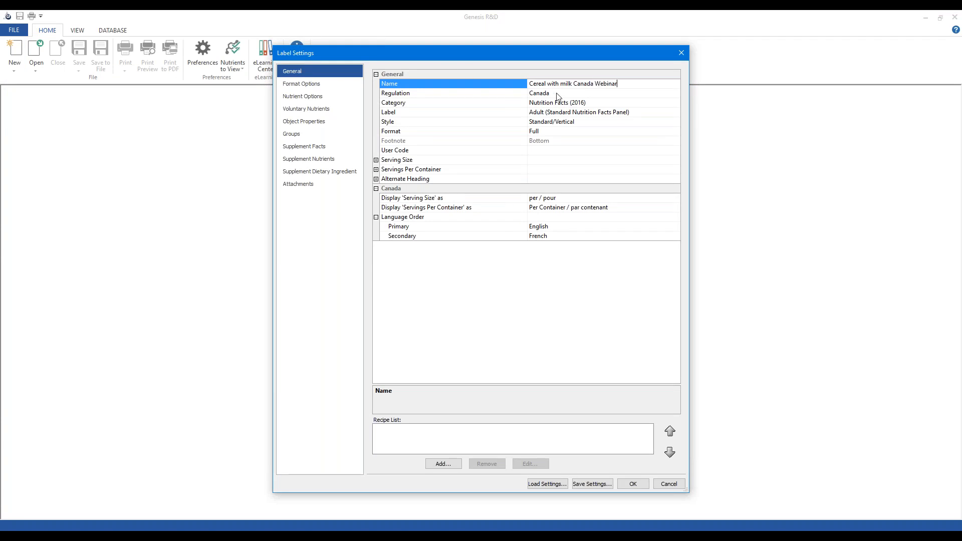
Keep the Nutrition Facts (2016) category and set the label type to "Dual Format - Foods Requiring Preparation"
left_click(580, 103)
left_click(583, 103)
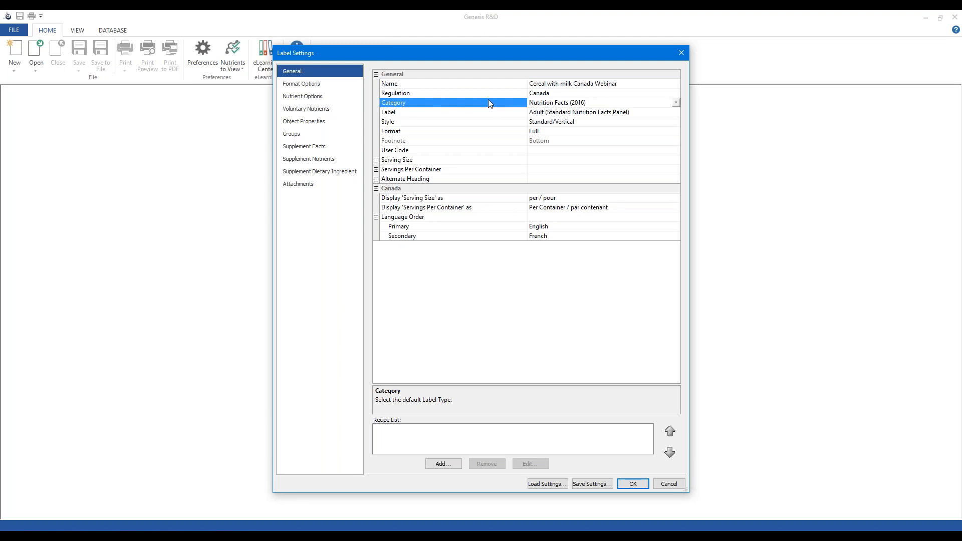
left_click(572, 113)
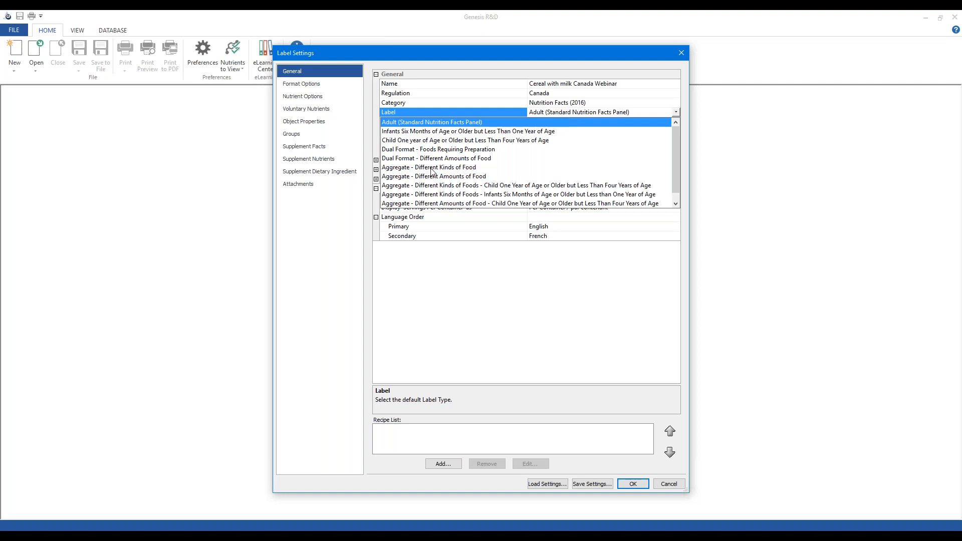
left_click(446, 150)
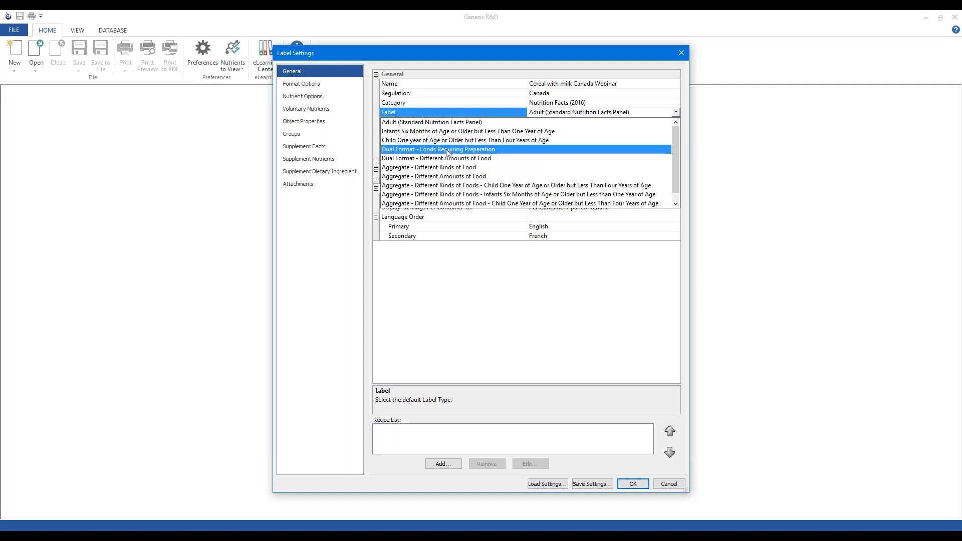
left_click(447, 150)
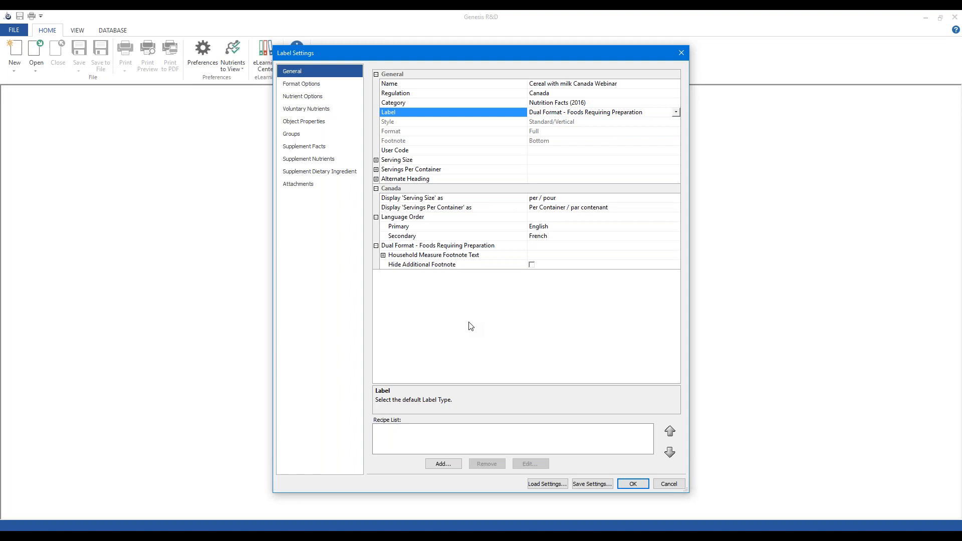
left_click(312, 84)
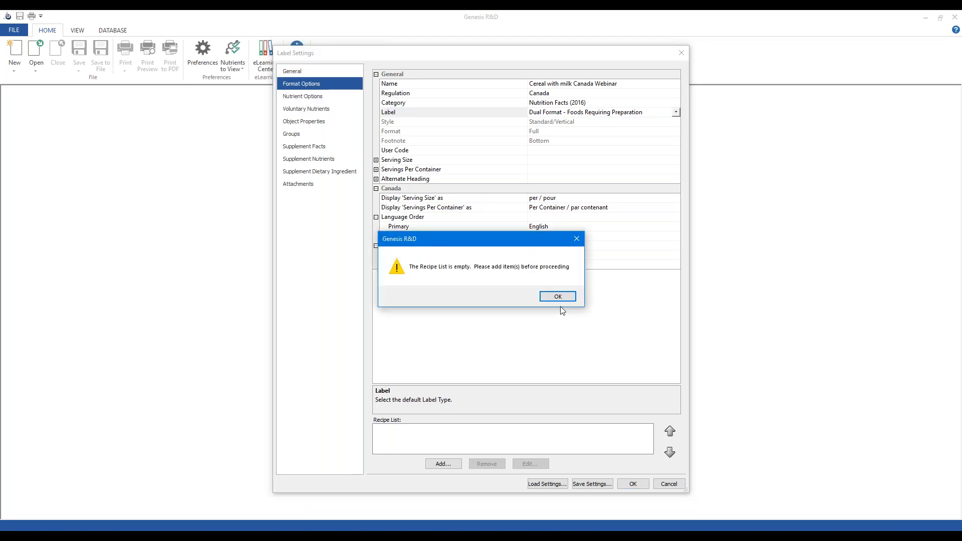
left_click(557, 296)
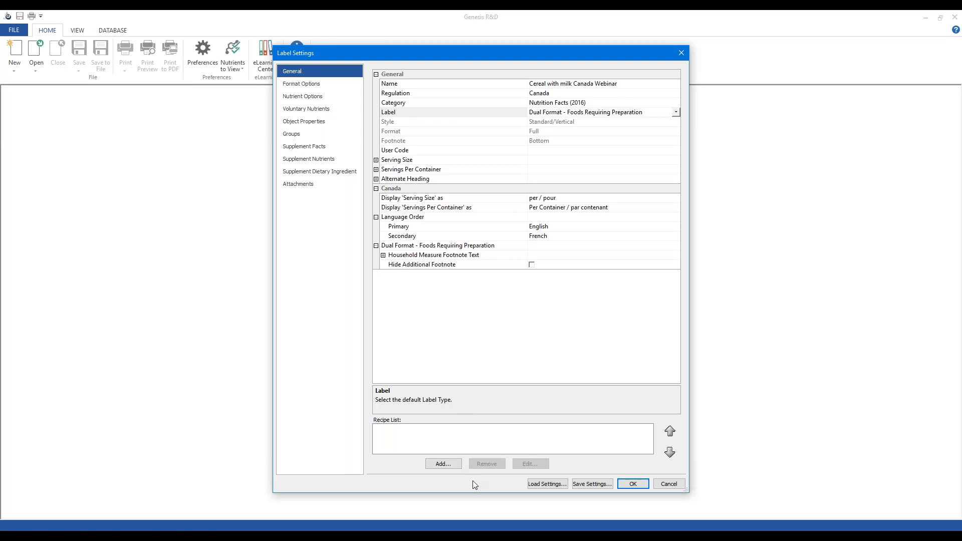
Add the recipes "Canada Webinar - Cereal with Milk" and "Canada Webinar - Cereal" to the recipe list and generate the label
left_click(441, 465)
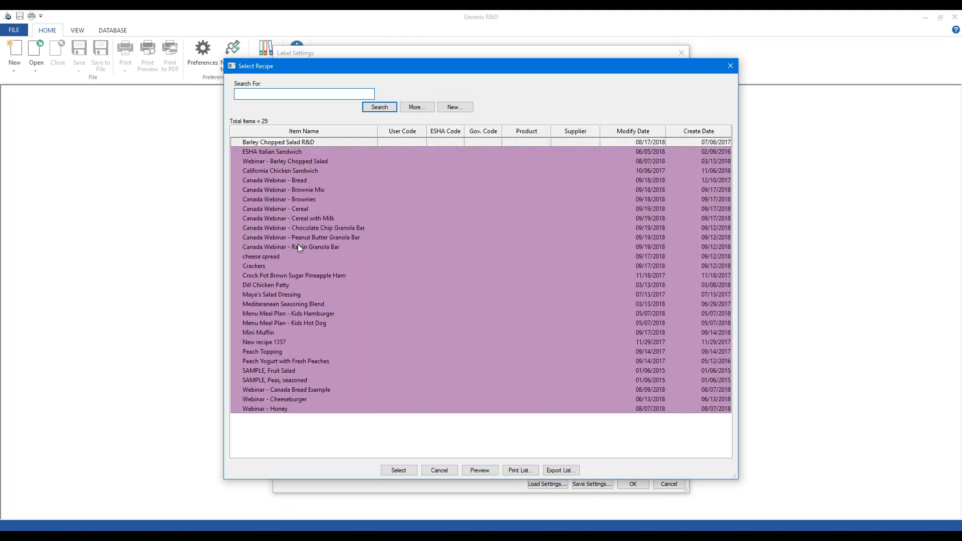
left_click(297, 210)
left_click(309, 219)
left_click(398, 470)
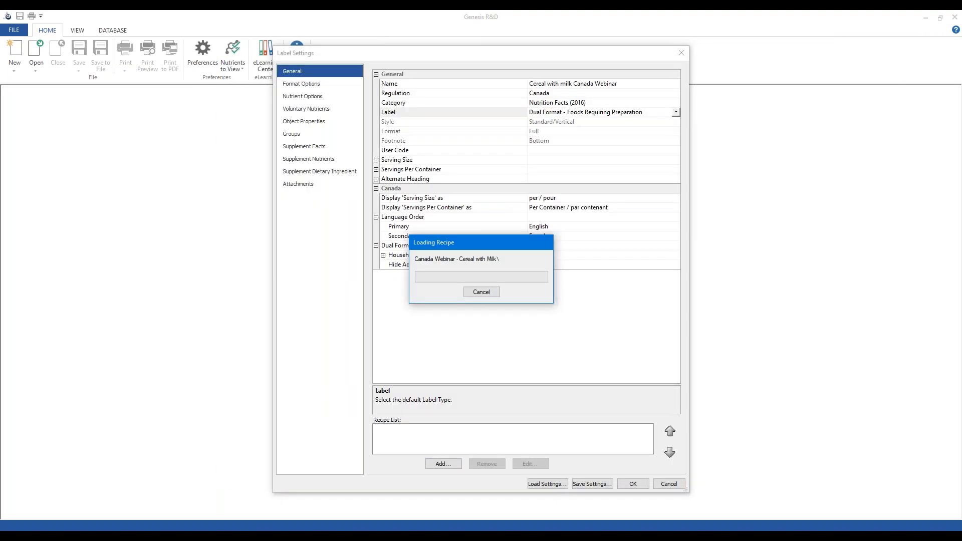
left_click(436, 464)
left_click(281, 209)
left_click(399, 470)
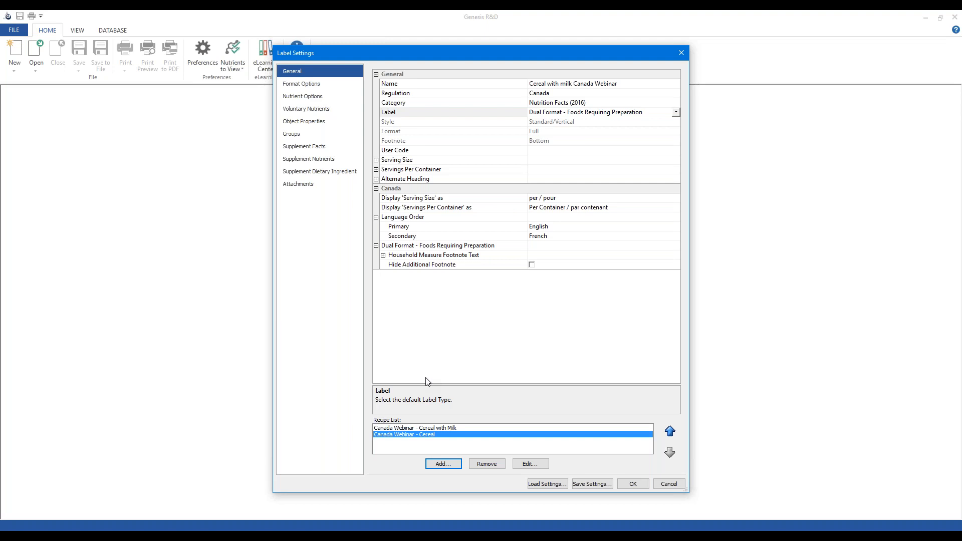
left_click(633, 484)
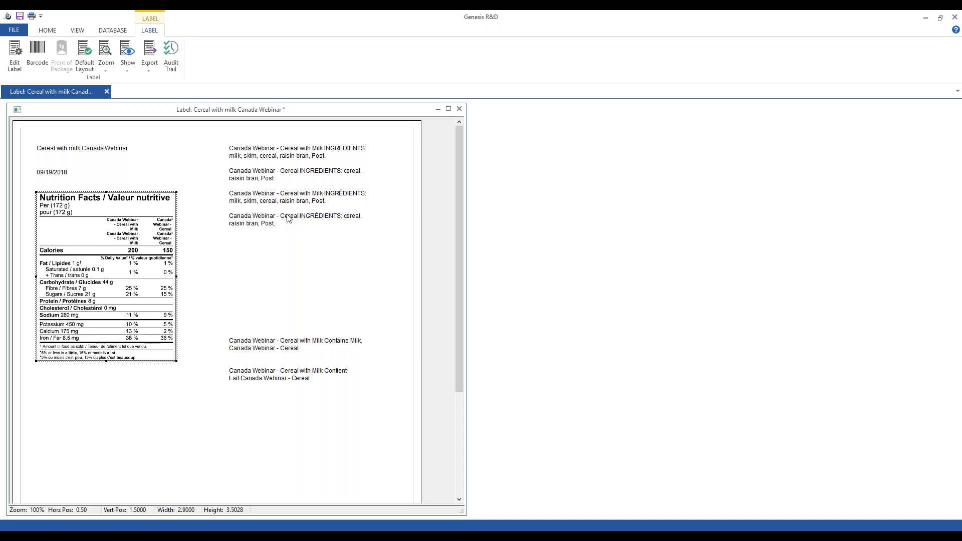
Move the ingredient and allergen statements down the page and enlarge the Nutrition Facts panel to about 4.88 wide by 5.89 high
left_click(216, 291)
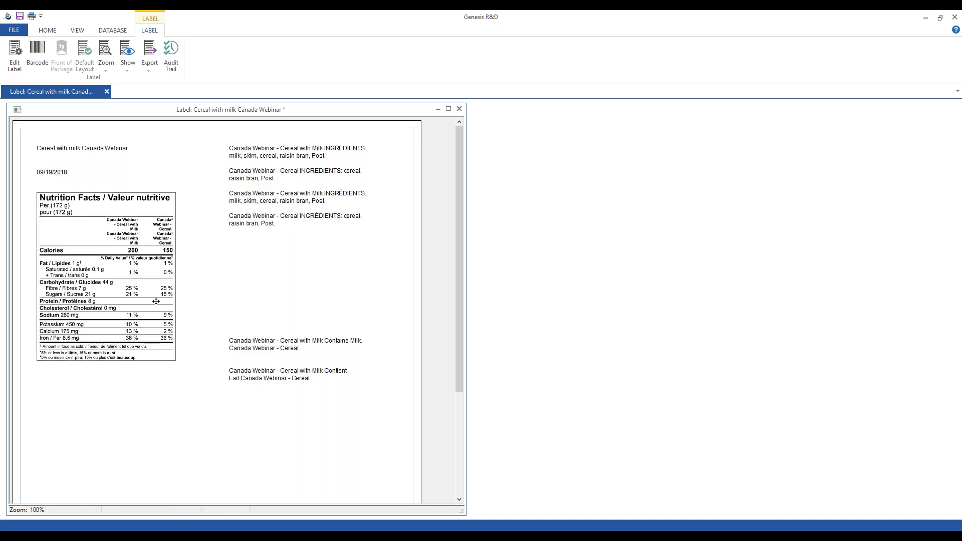
left_click_drag(263, 189, 281, 394)
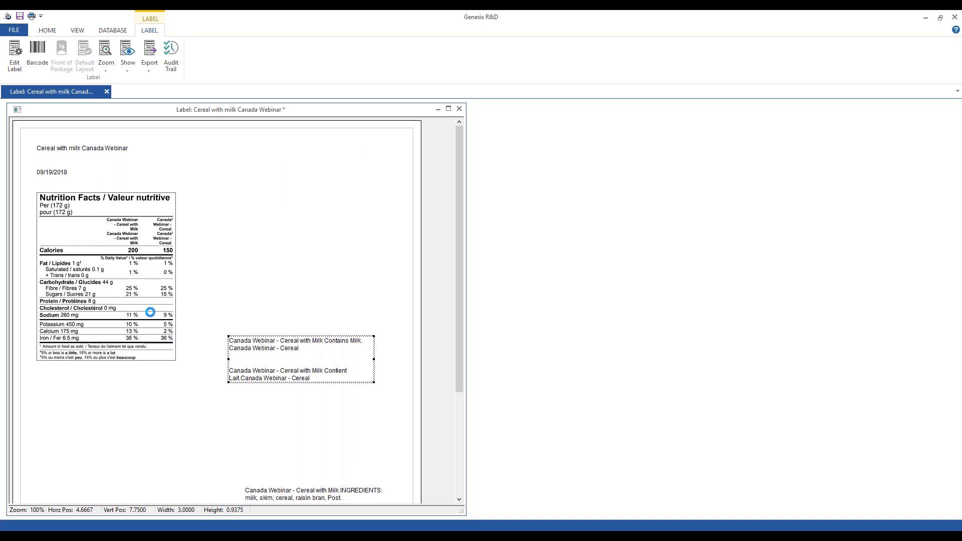
left_click(113, 268)
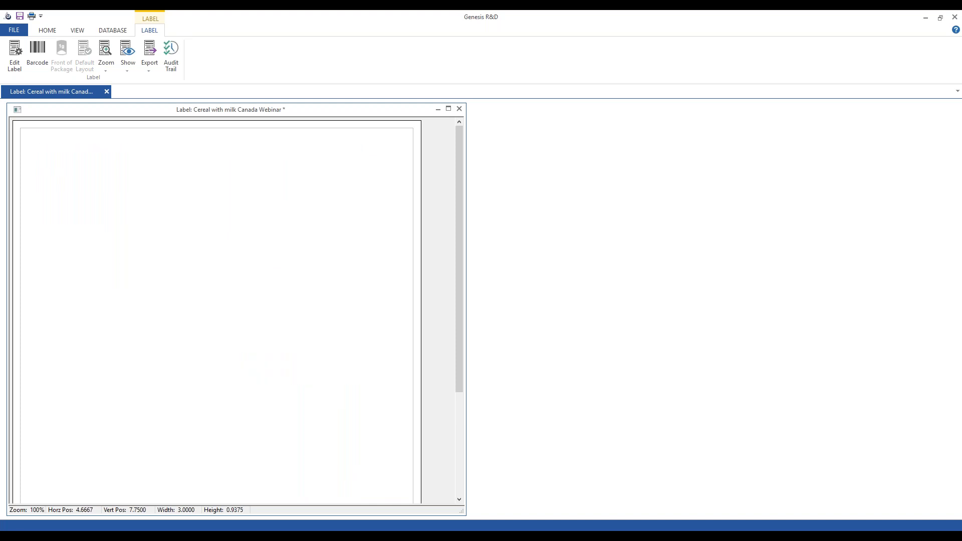
left_click_drag(178, 361, 274, 477)
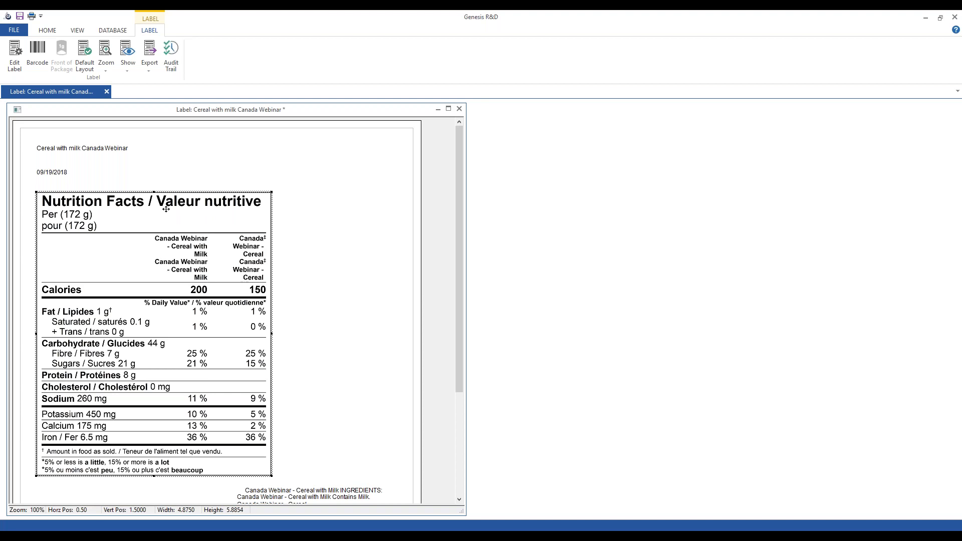
Reorder the label's recipe list so "Canada Webinar - Cereal" comes before "Canada Webinar - Cereal with Milk", and apply it
left_click(14, 55)
left_click_drag(430, 60, 480, 60)
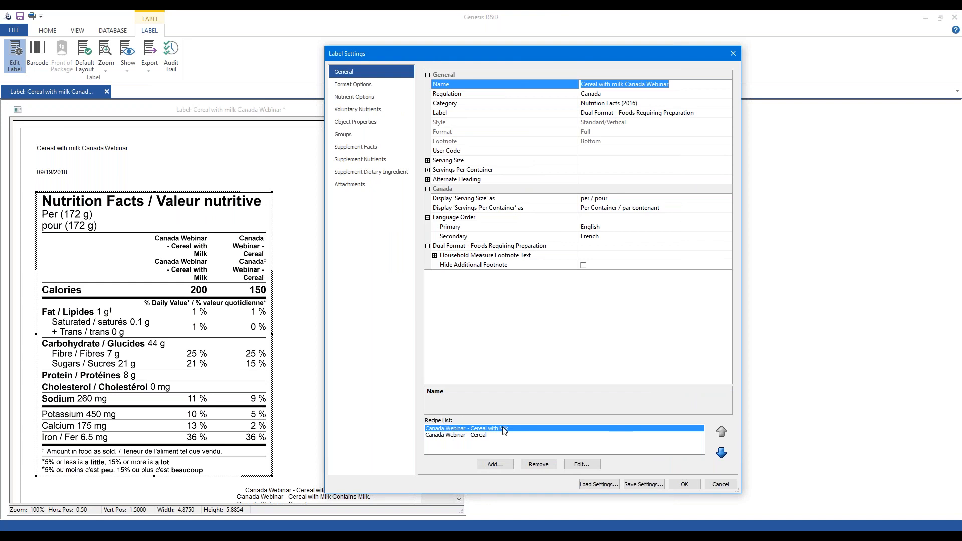
left_click(462, 437)
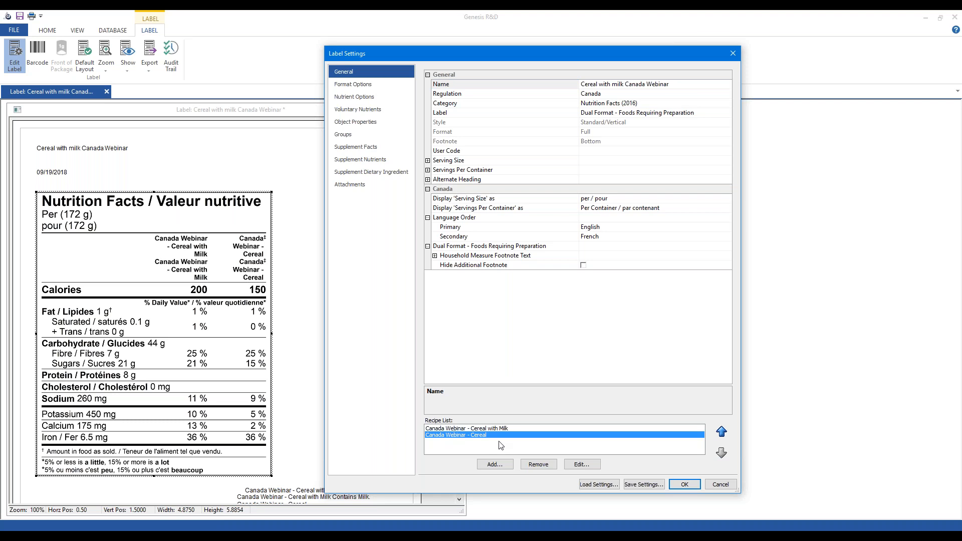
left_click(722, 432)
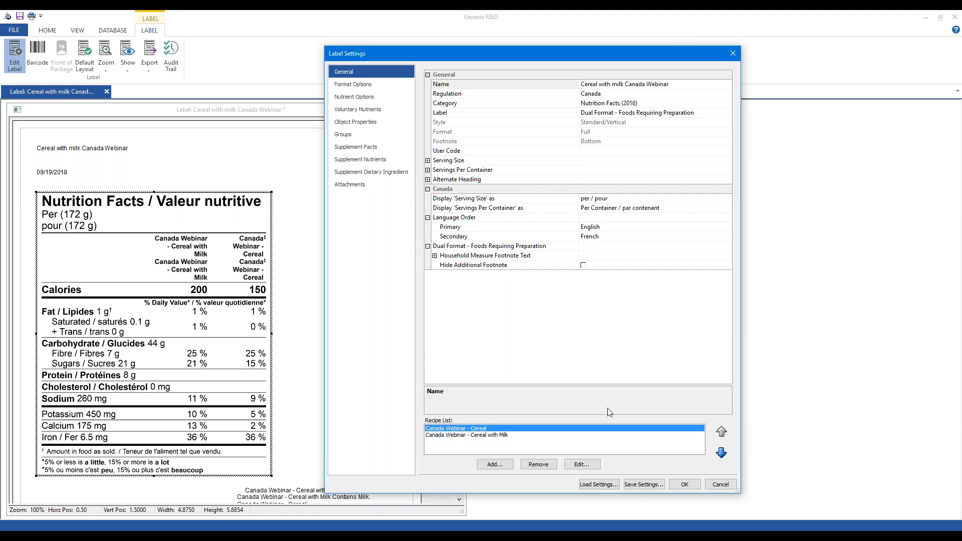
left_click(684, 489)
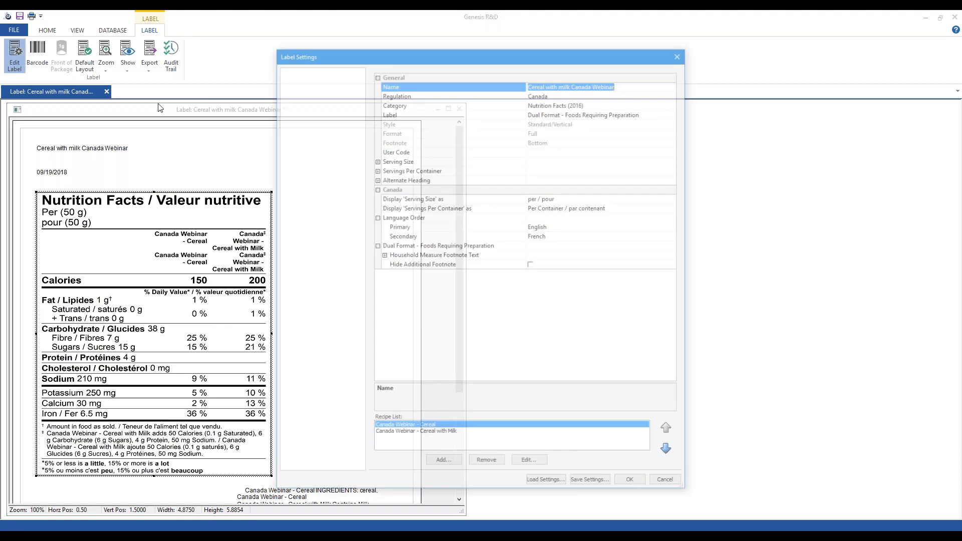
Turn off the Show Bilingual format option and apply it to the label
left_click(312, 84)
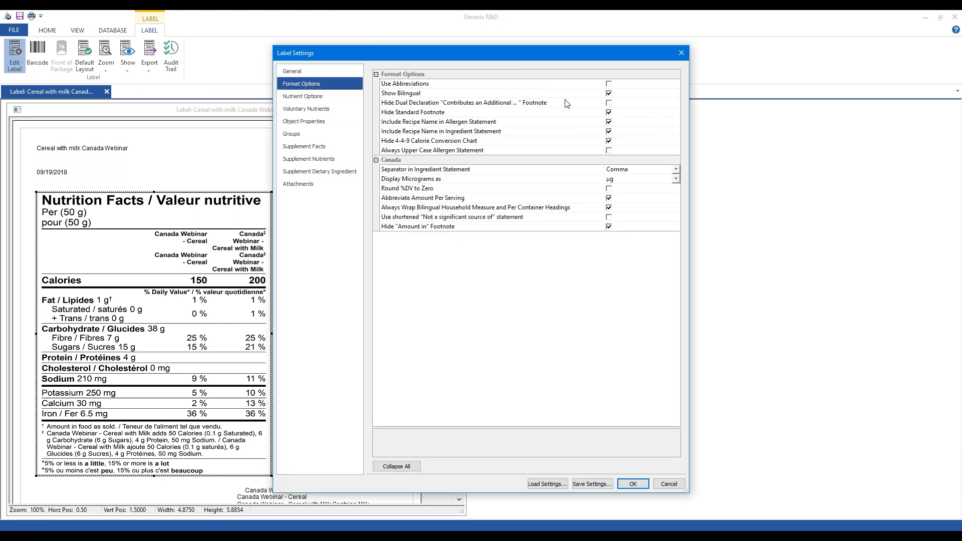
left_click(609, 94)
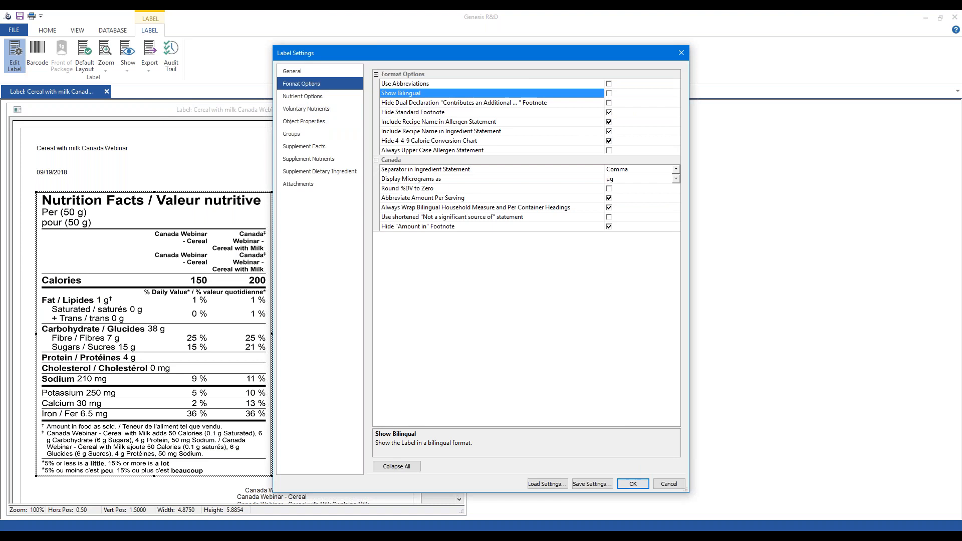
left_click(633, 484)
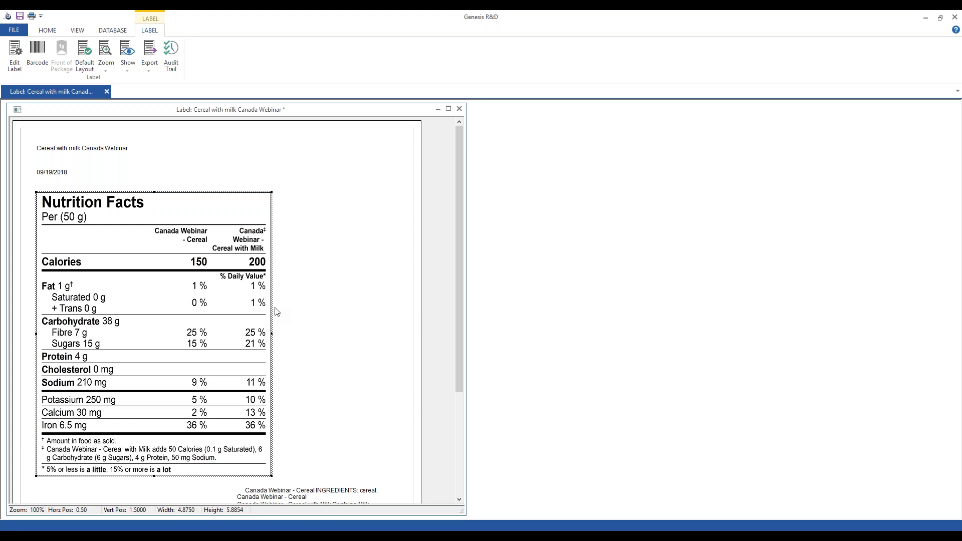
Set the label's English serving size text to "1 Cup" in the label settings
left_click(15, 56)
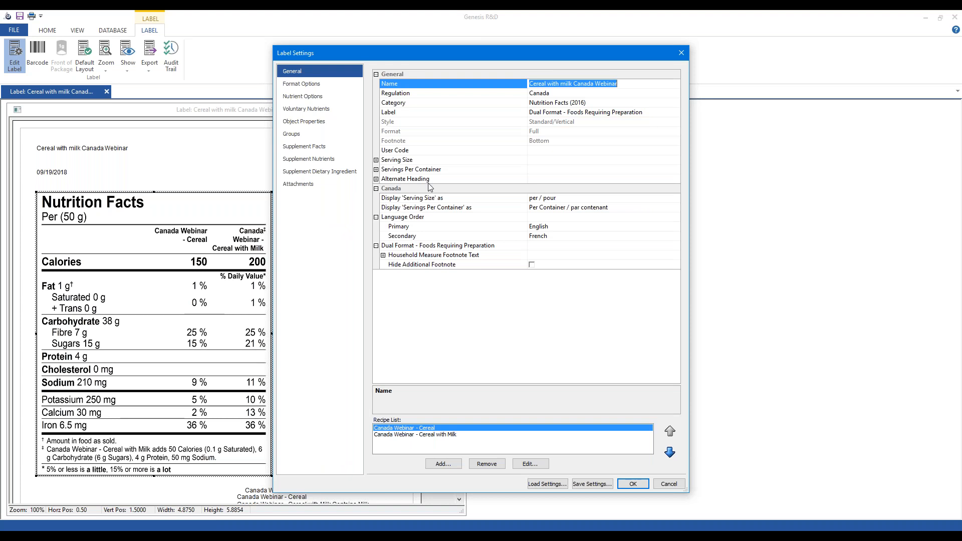
left_click(376, 160)
left_click(376, 161)
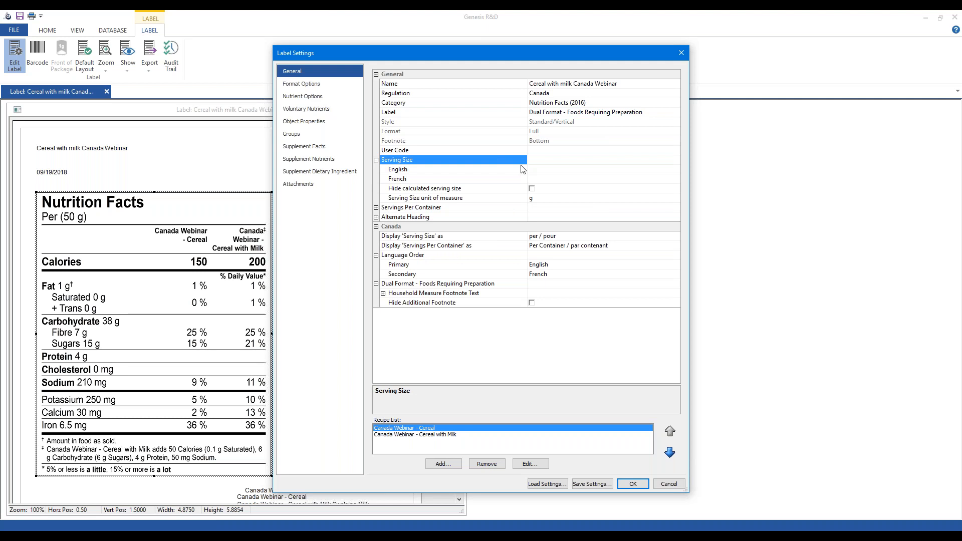
left_click(534, 169)
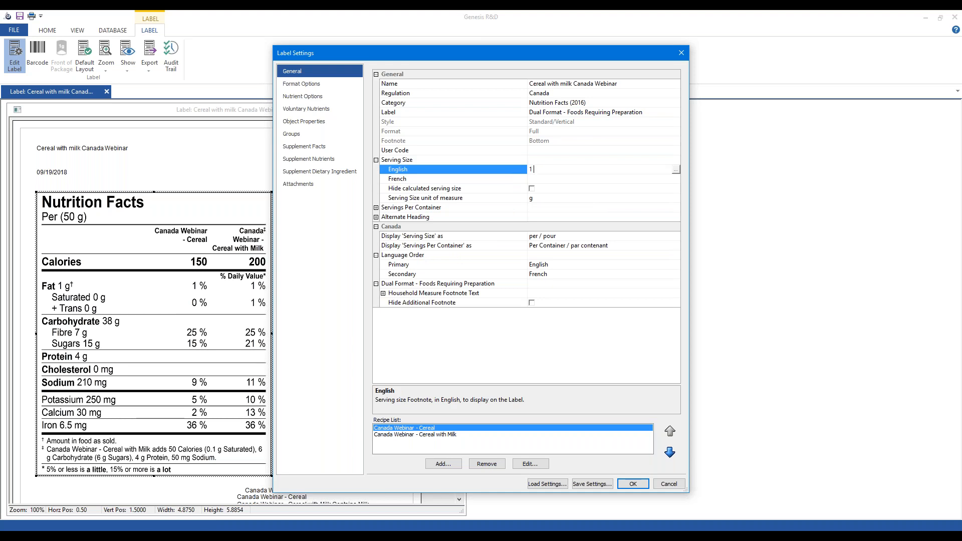
type("Cup")
left_click_drag(441, 61, 518, 67)
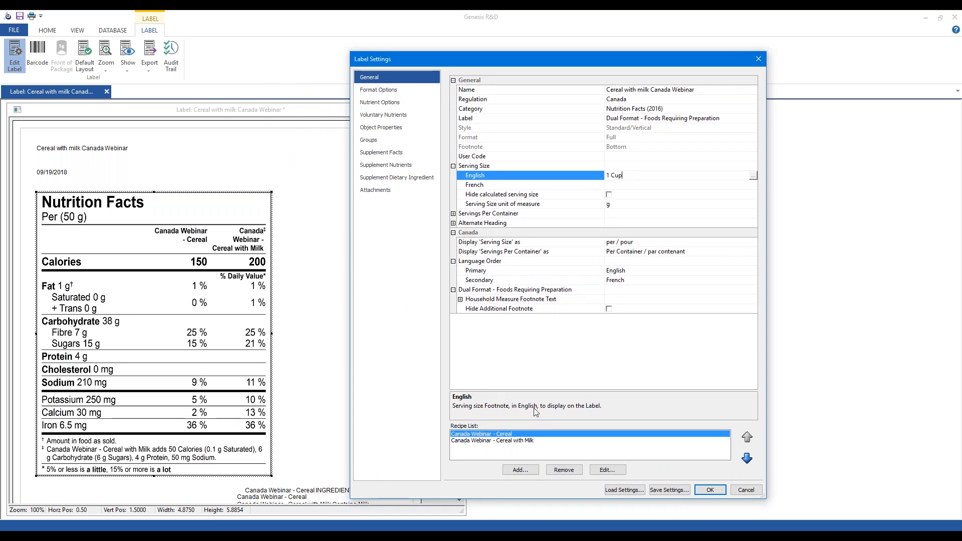
Set the English alternate heading of the "Canada Webinar - Cereal" recipe to "Cereal", leaving its serving size override off
left_click(506, 435)
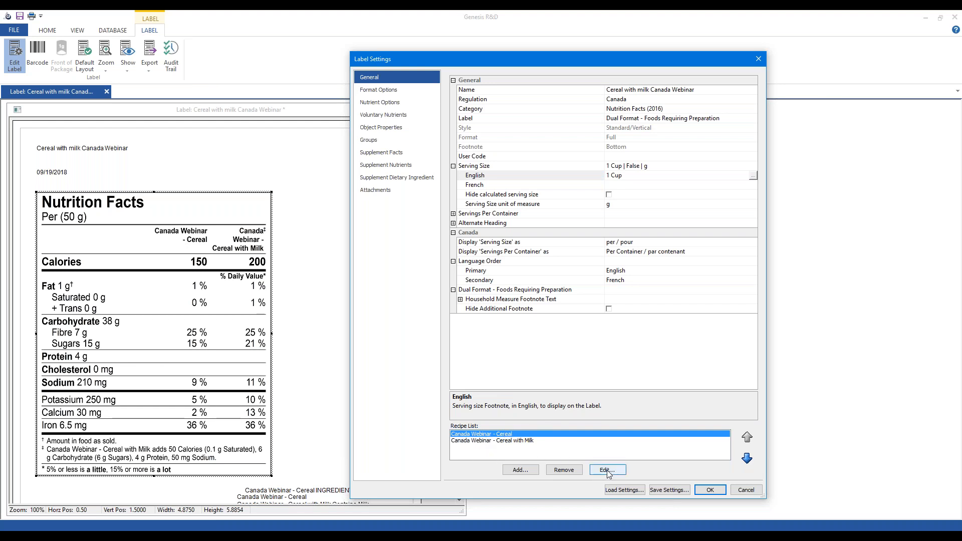
left_click(500, 442)
left_click(503, 435)
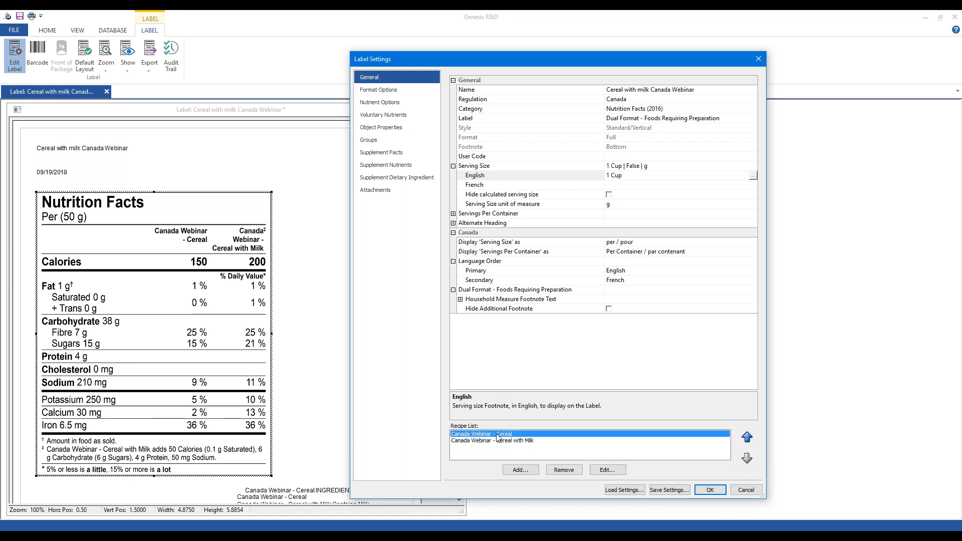
left_click(607, 470)
left_click(520, 336)
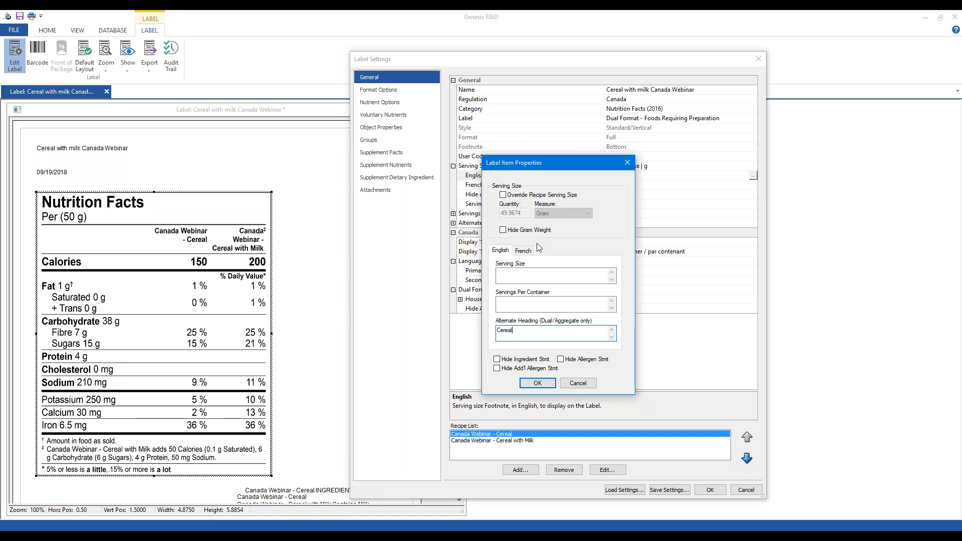
left_click(503, 195)
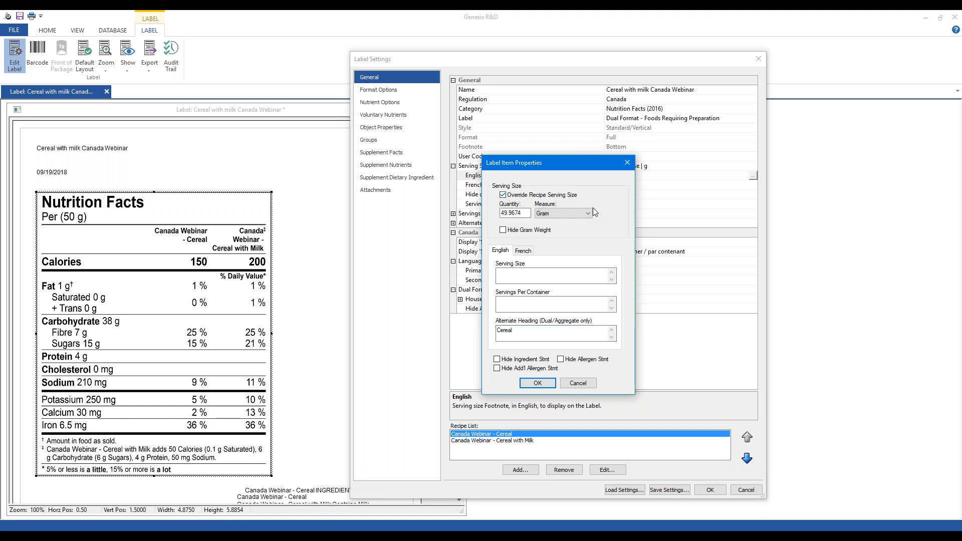
left_click(503, 195)
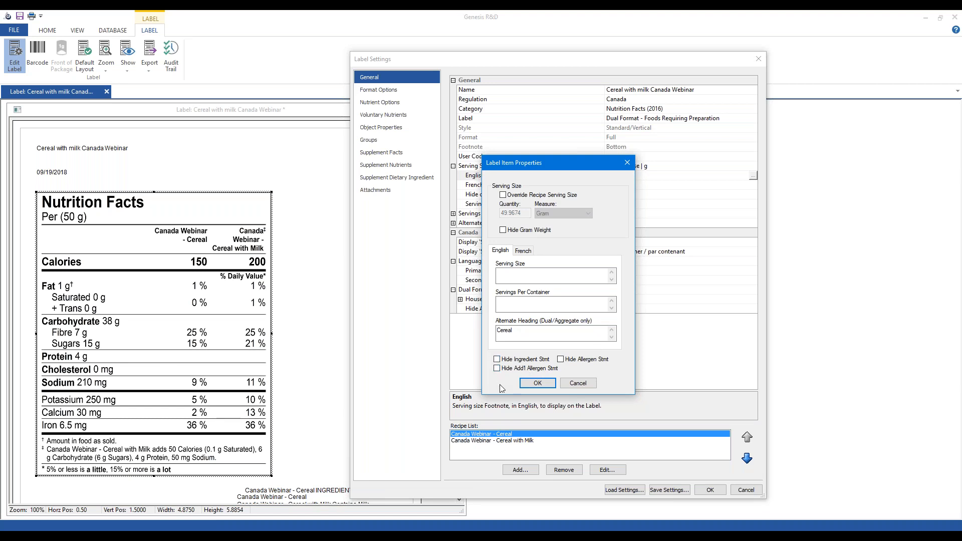
left_click(524, 383)
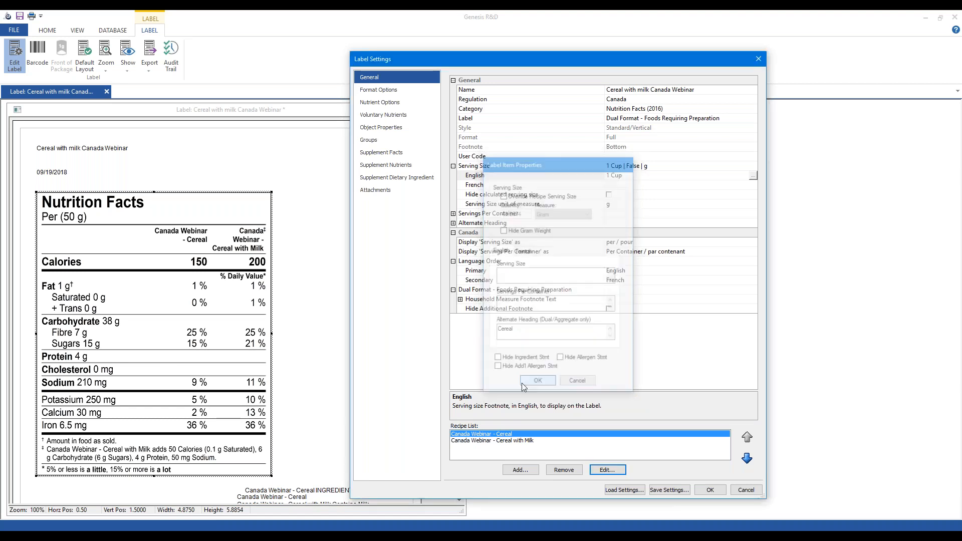
Set the English alternate heading of "Canada Webinar - Cereal with Milk" to "with 1/2 cup skim milk" and apply the settings to the label
left_click(498, 441)
left_click(596, 473)
left_click(518, 331)
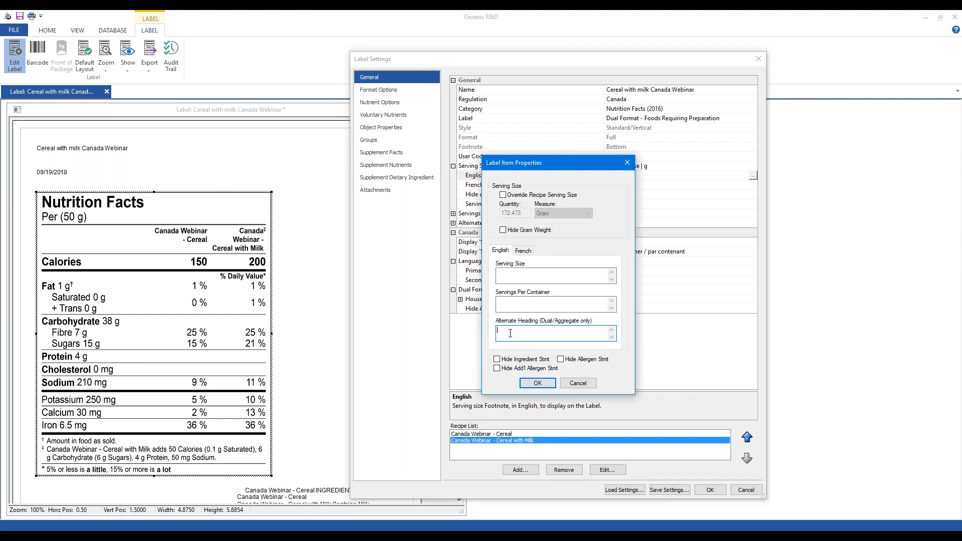
type("with 1/2 cup skim milk")
left_click(537, 383)
left_click(711, 489)
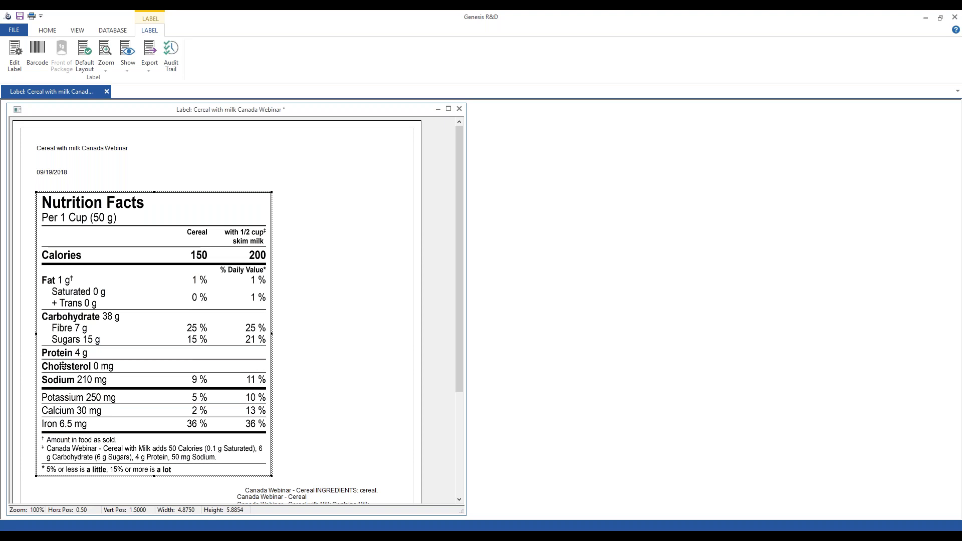
Set the English Household Measure Footnote Text to "1/2 cup skim milk" and apply it to the label
left_click(14, 53)
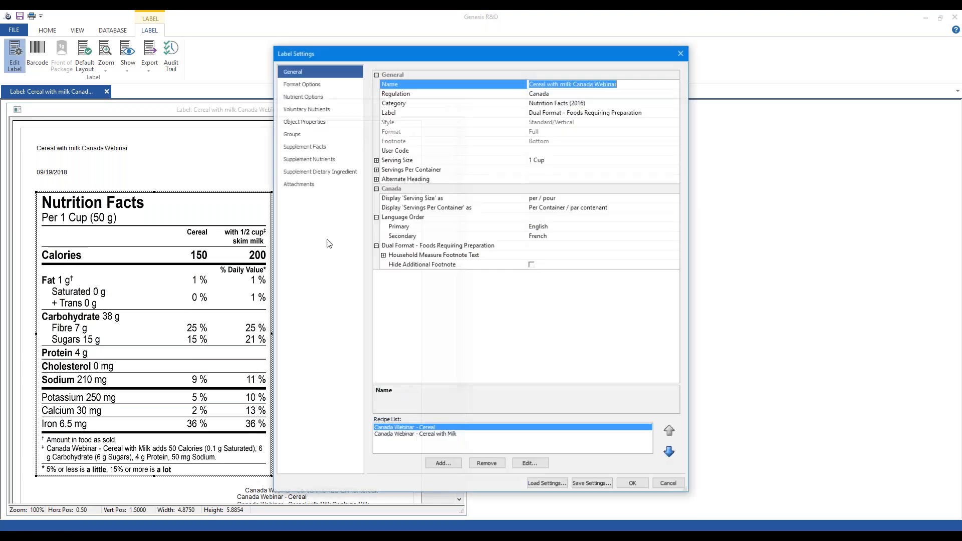
left_click(435, 248)
left_click(435, 256)
left_click(383, 255)
left_click(532, 265)
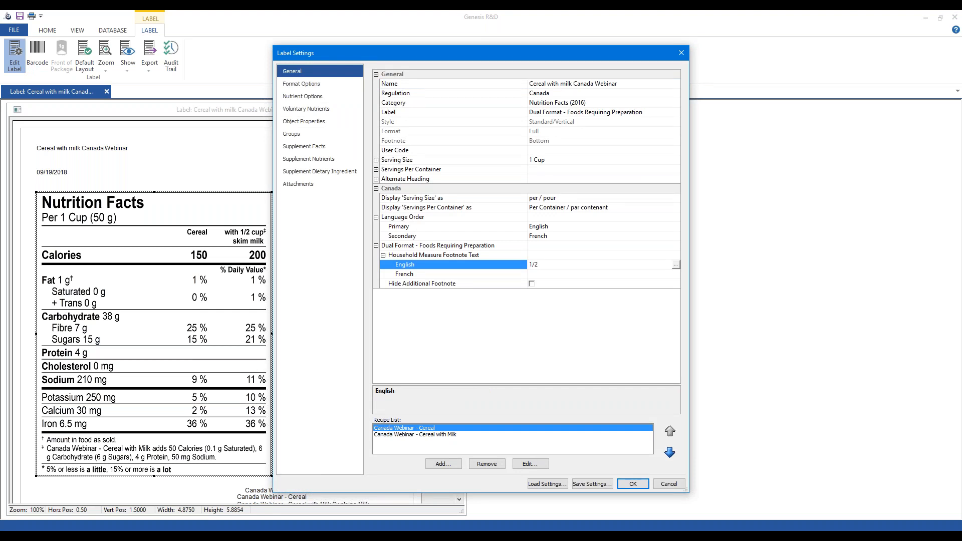
type("cup skim milk")
left_click(633, 483)
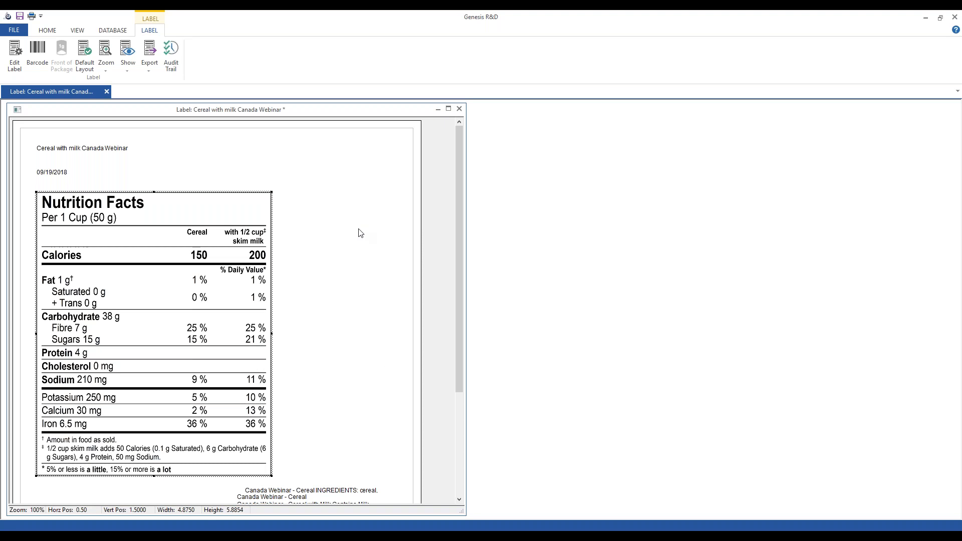
Close the cereal with milk label, saving its changes and leaving the audit comment blank
left_click(325, 238)
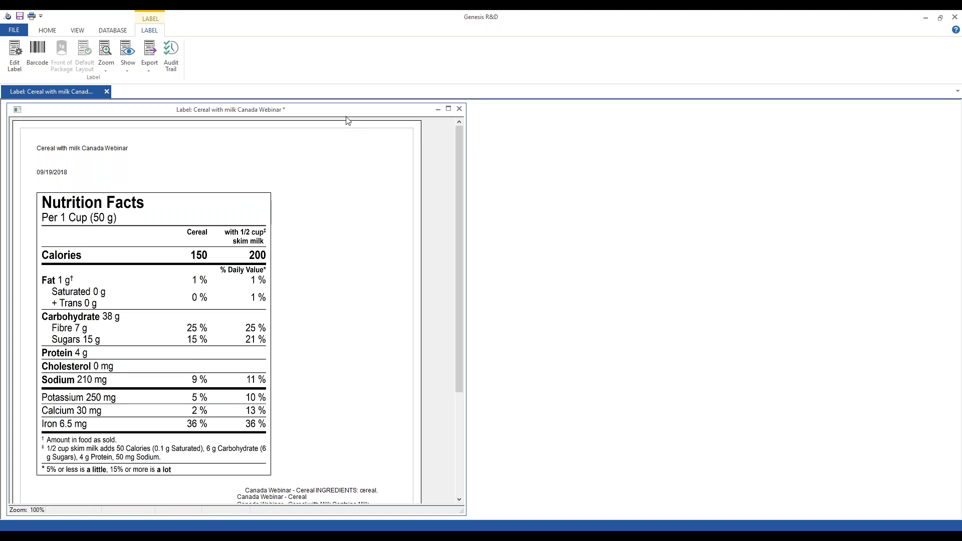
left_click(459, 109)
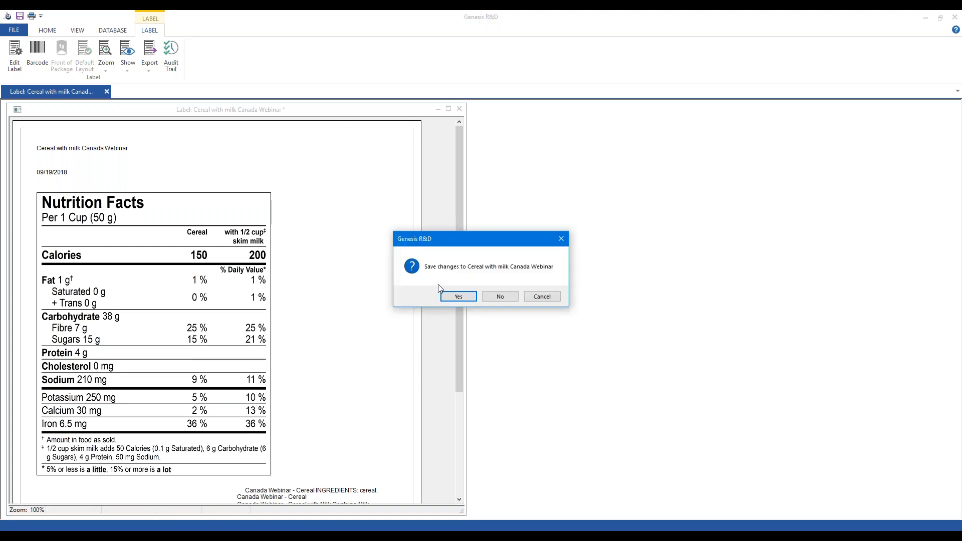
left_click(460, 297)
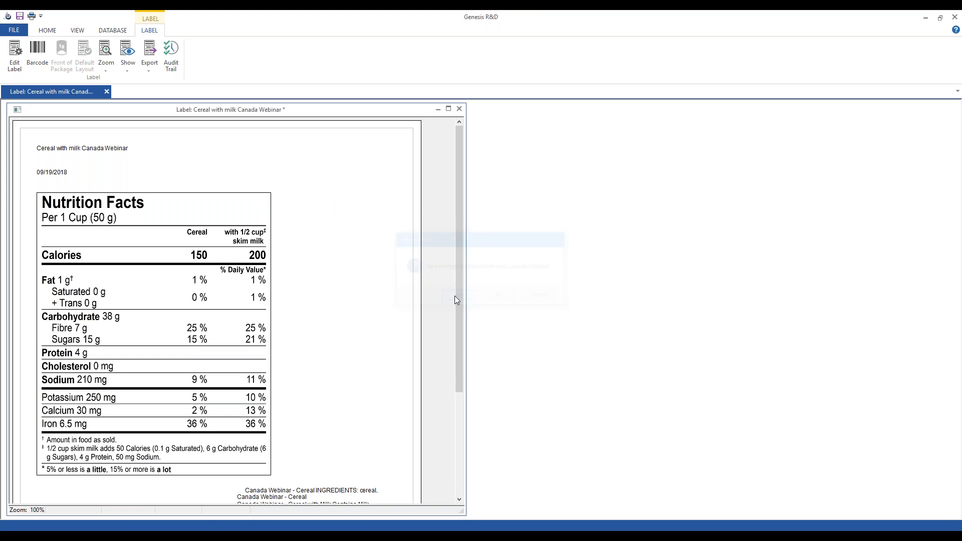
left_click(450, 294)
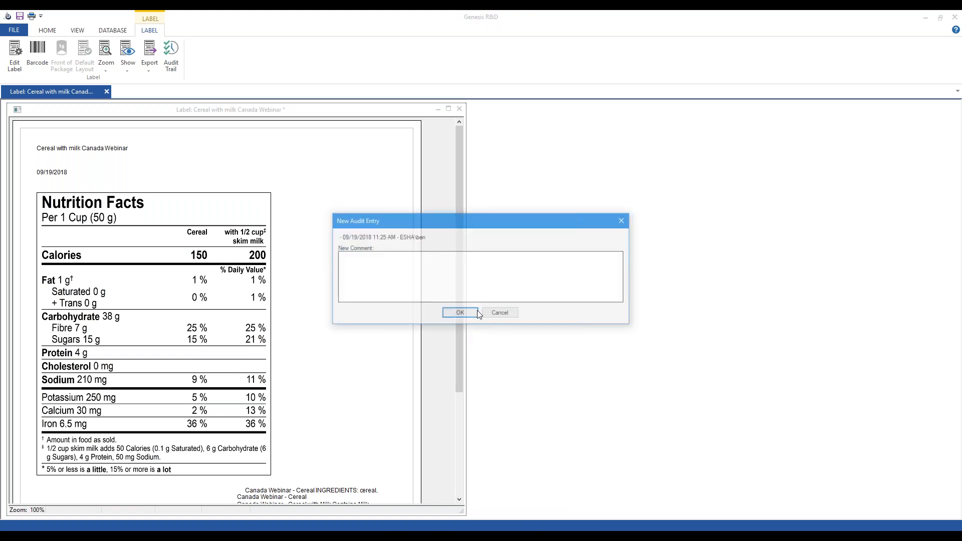
left_click(456, 313)
left_click(487, 305)
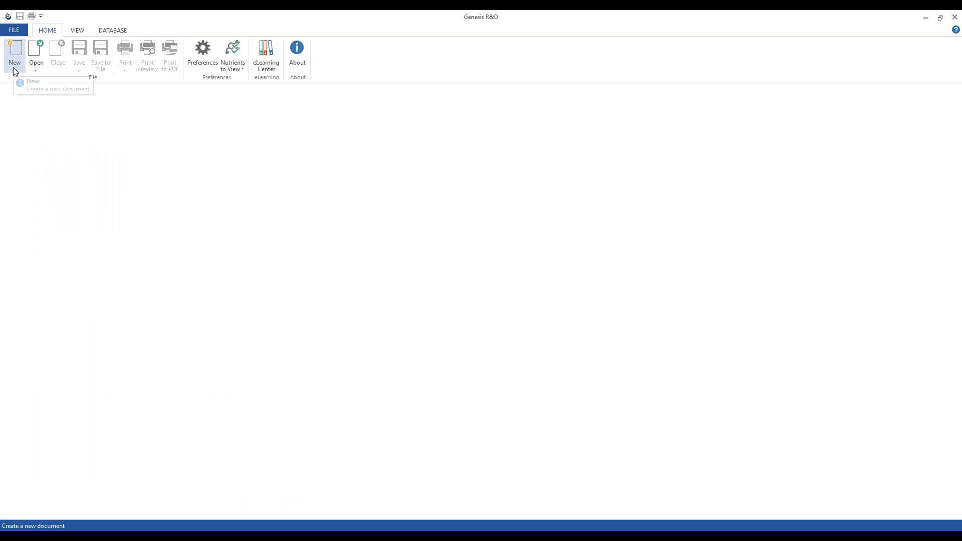
Create a new advanced label named "Canada Webinar Granola Bar Mix"
left_click(14, 71)
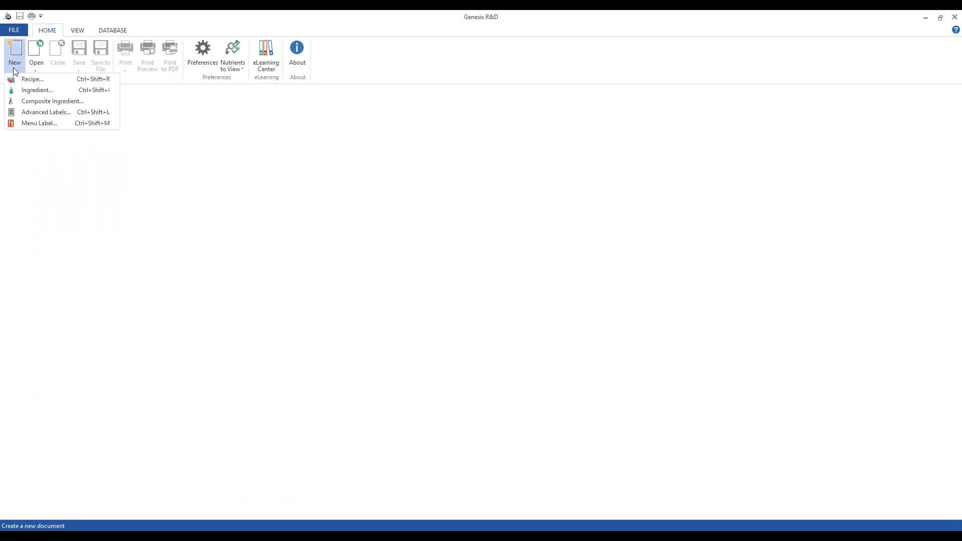
left_click(52, 113)
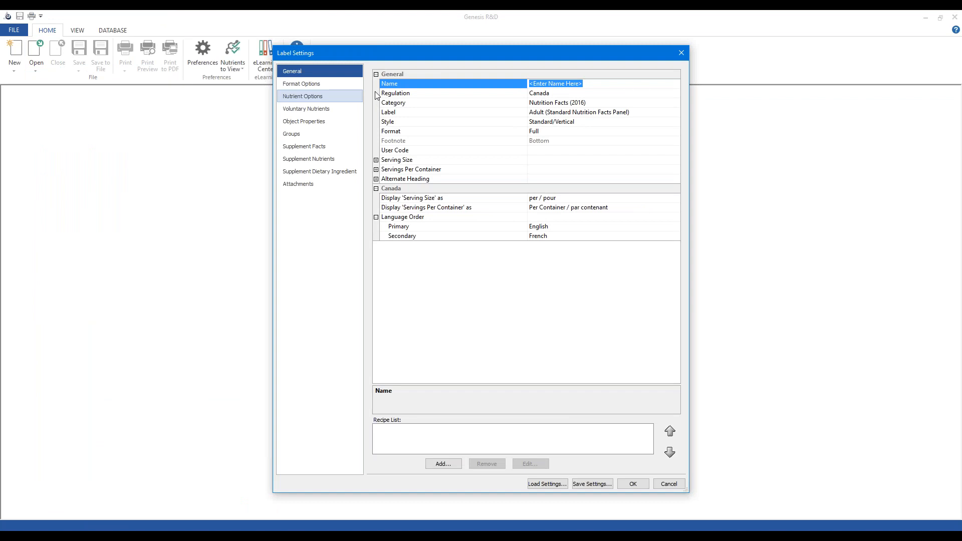
type("C")
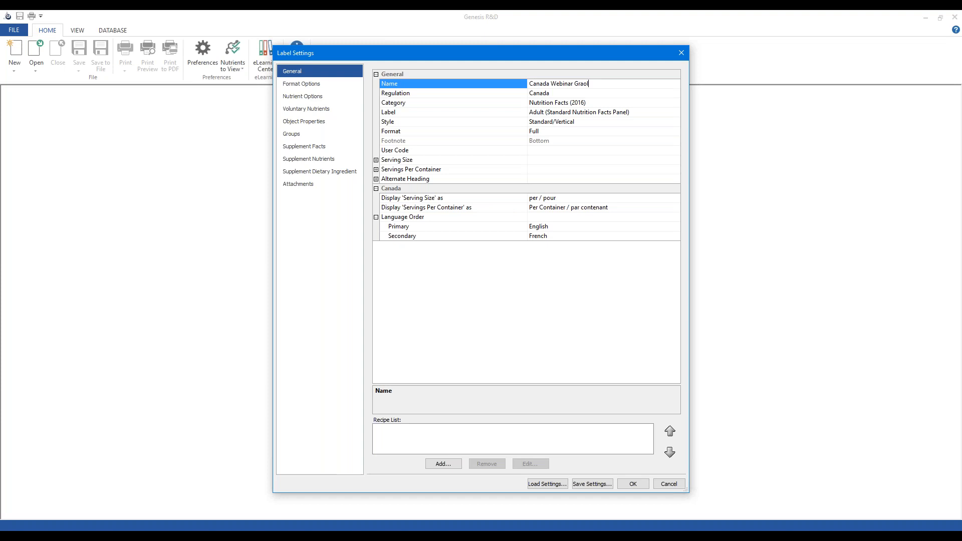
type("anada Webinar Granola Bar Mix")
Set the new label's type to "Aggregate - Different Kinds of Food" under the Canada Nutrition Facts (2016) category
left_click(543, 94)
left_click(549, 104)
left_click(551, 104)
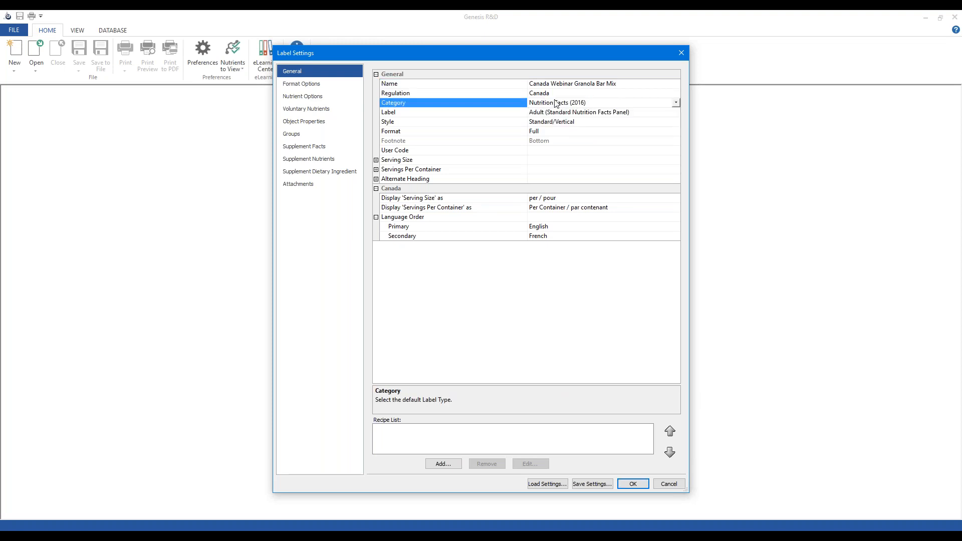
left_click(590, 115)
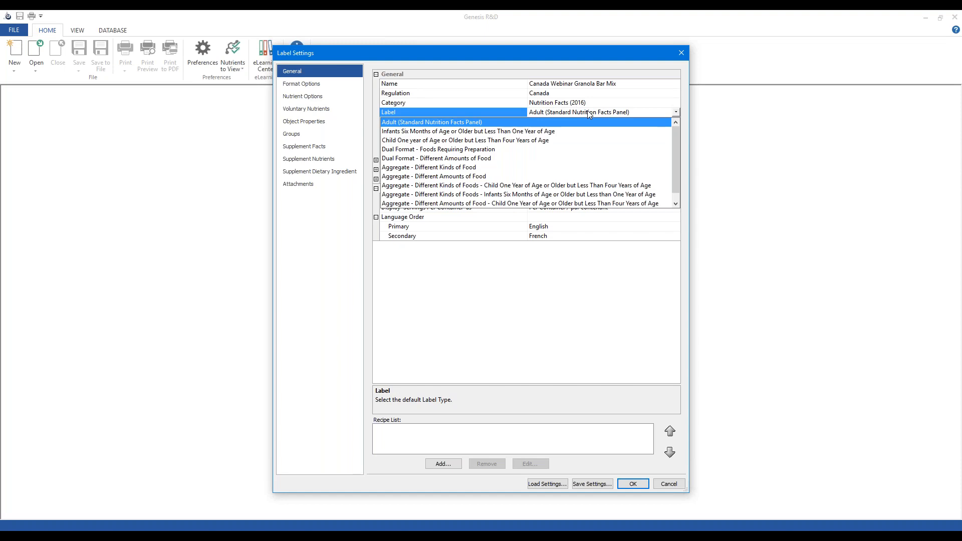
left_click(466, 168)
left_click(580, 113)
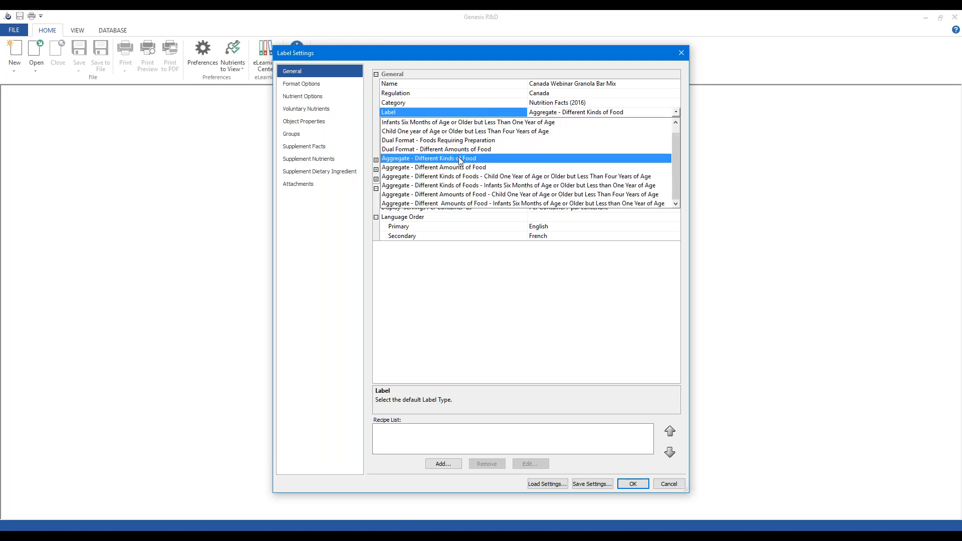
left_click(432, 312)
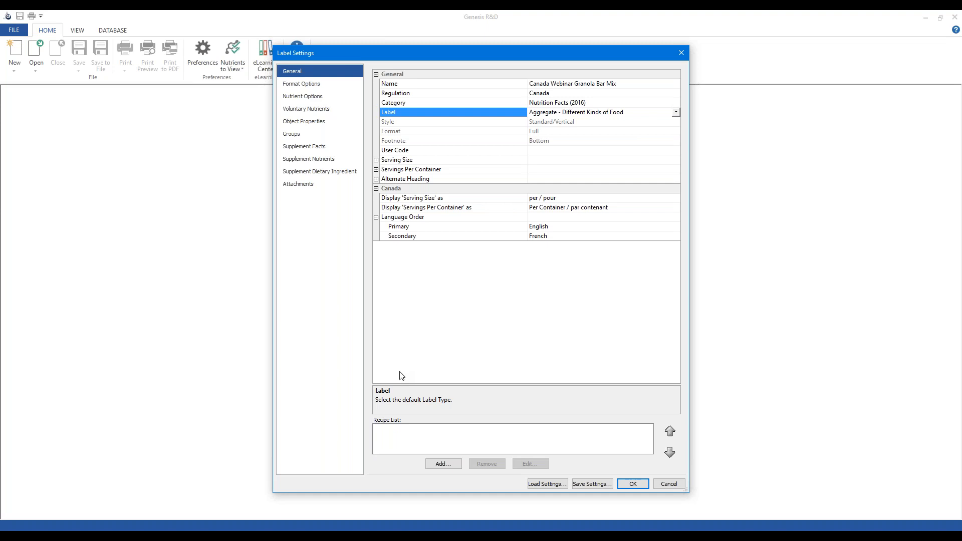
Add the Canada Webinar Chocolate Chip, Peanut Butter and Raisin Granola Bar recipes to the label's recipe list
left_click(440, 464)
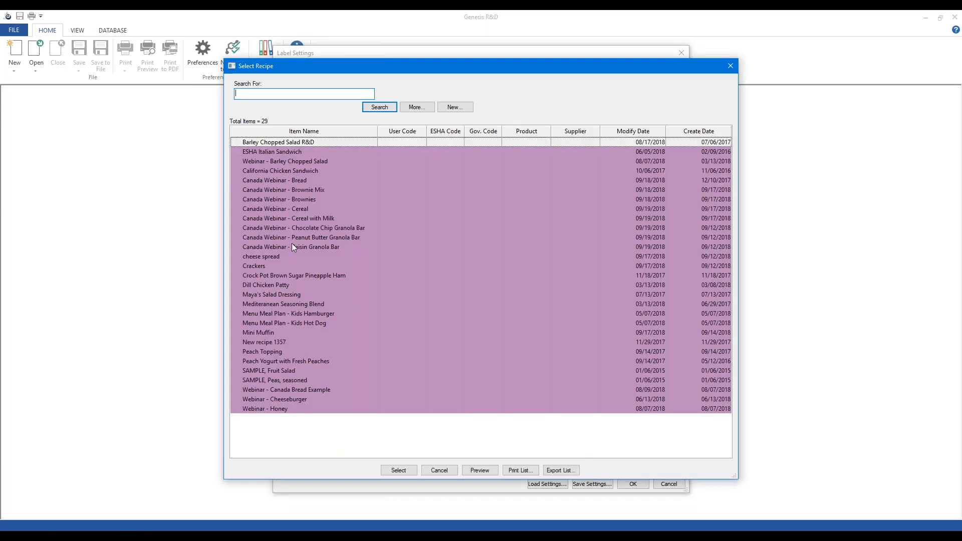
left_click(296, 229)
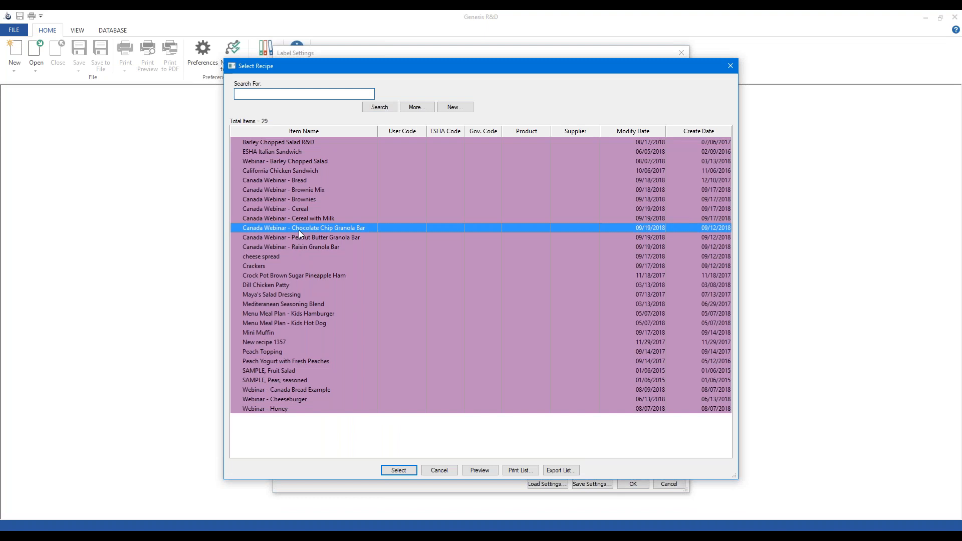
left_click(389, 471)
left_click(437, 464)
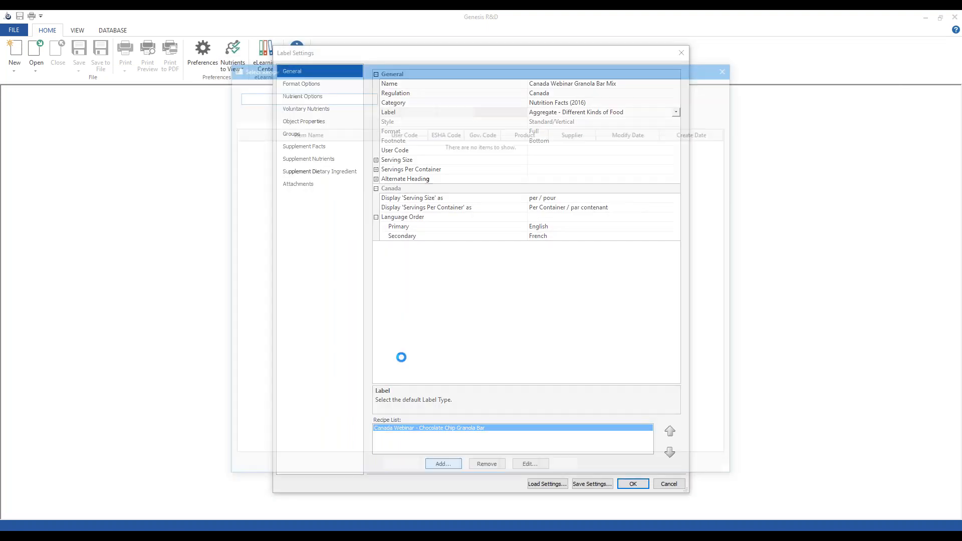
double_click(345, 237)
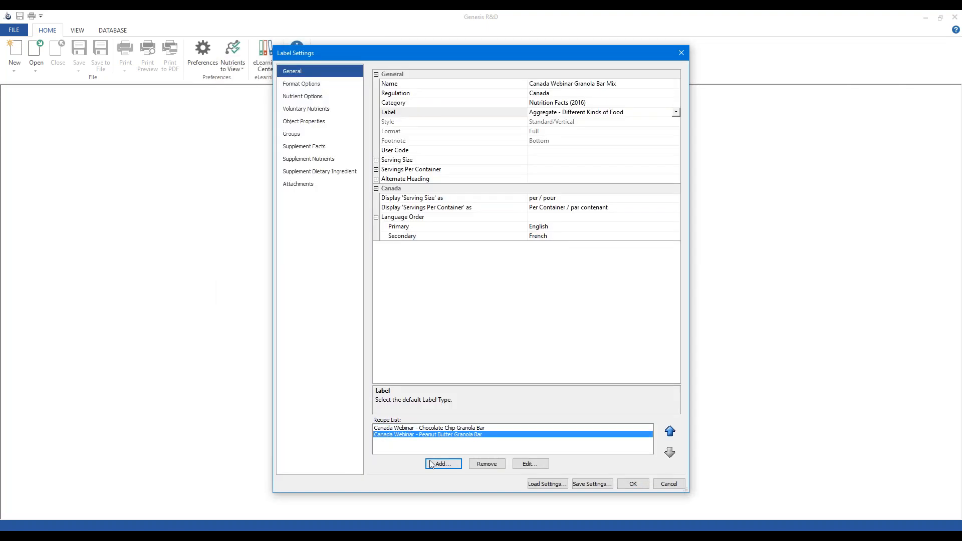
double_click(305, 248)
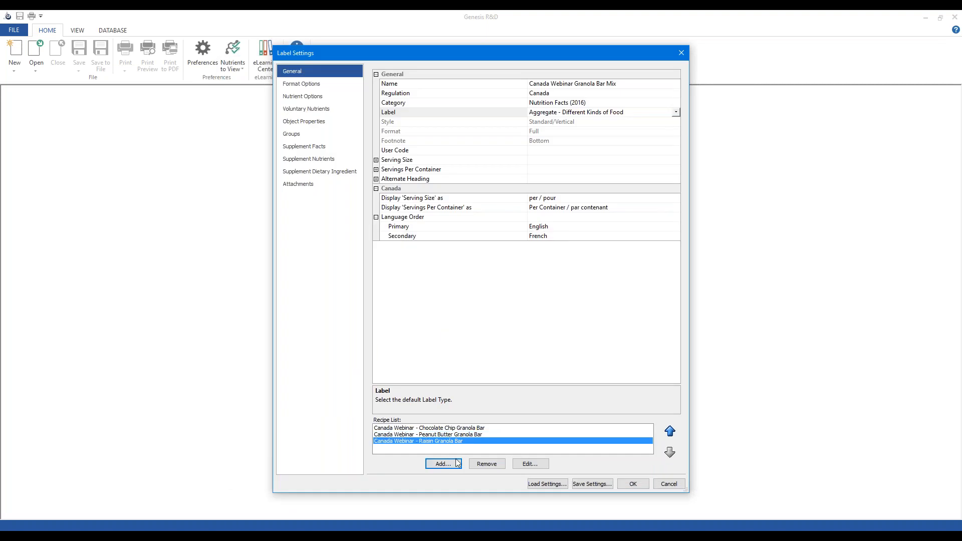
Try moving the raisin granola bar recipe up in the recipe list, and return it to the end
left_click(669, 432)
left_click(667, 459)
left_click(451, 435)
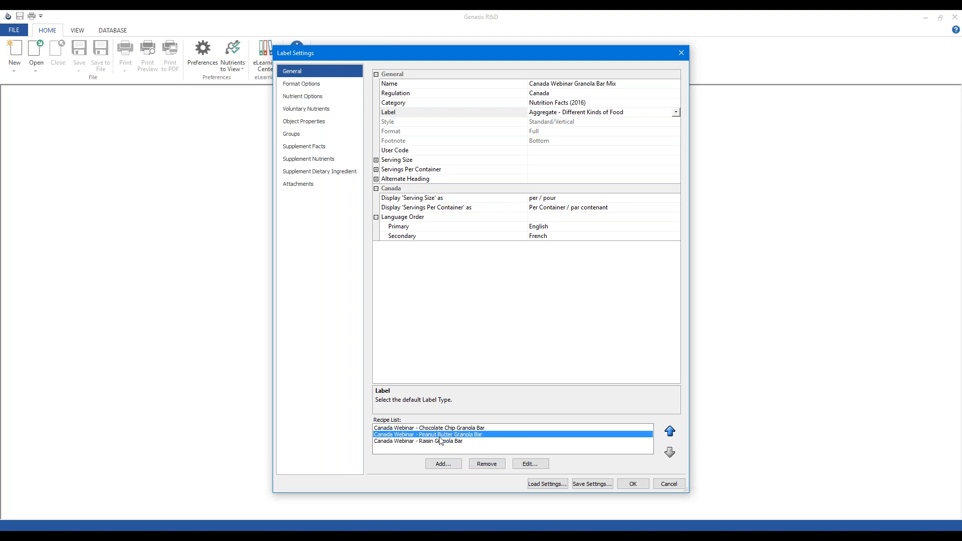
Turn off the Show Bilingual format option and generate the granola bar mix label
left_click(301, 84)
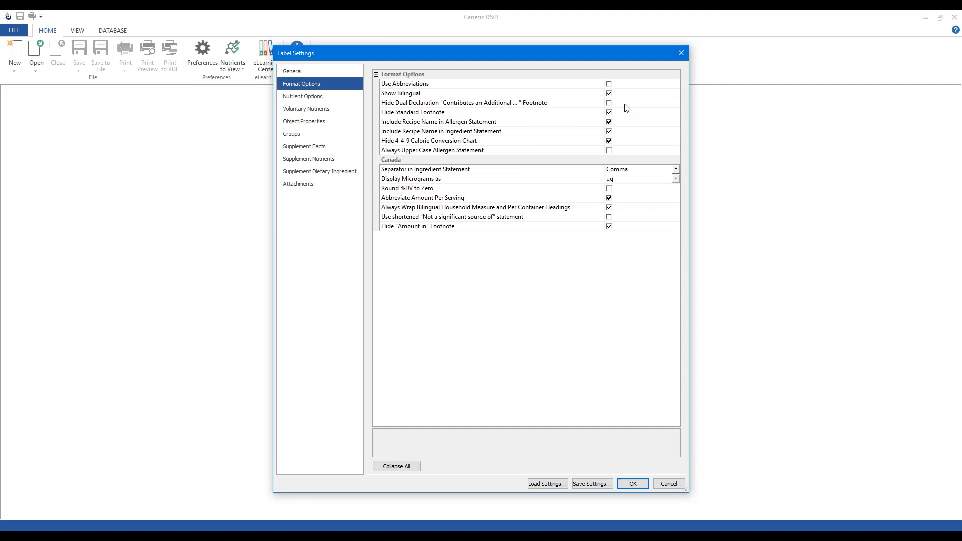
left_click(608, 94)
left_click(292, 71)
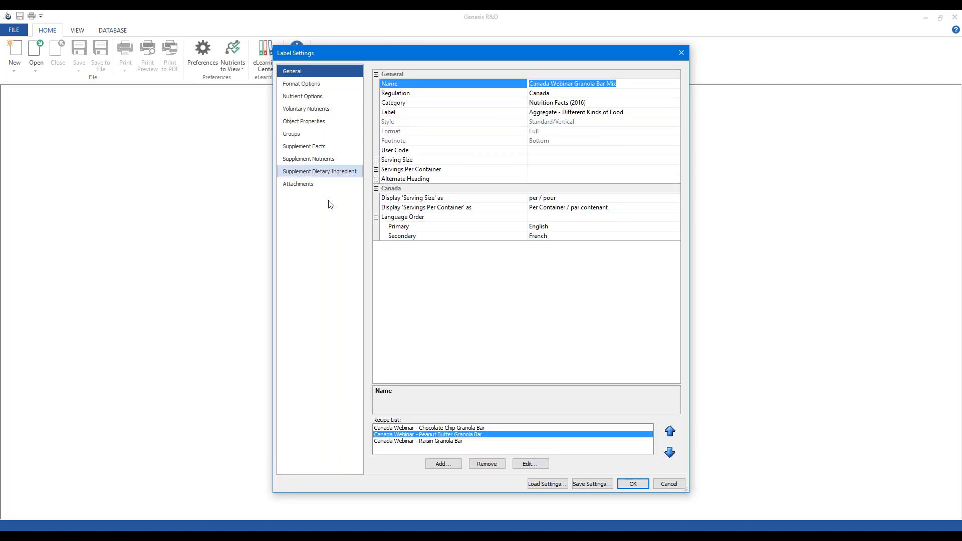
left_click(634, 484)
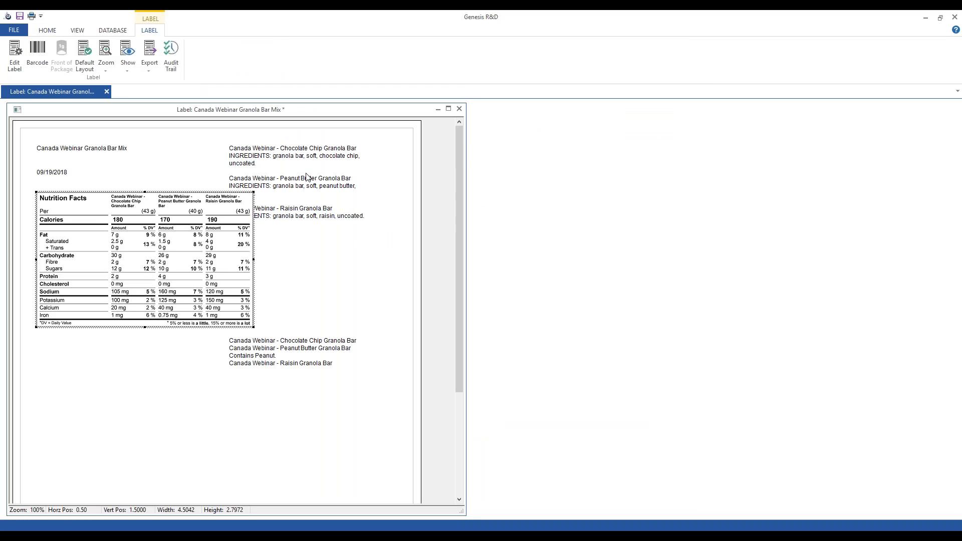
Move the ingredient statement to about 5.13 across, 8.00 down and the allergen statement to about 4.91 across, 7.61 down, and select the Nutrition Facts panel
left_click_drag(289, 158, 308, 489)
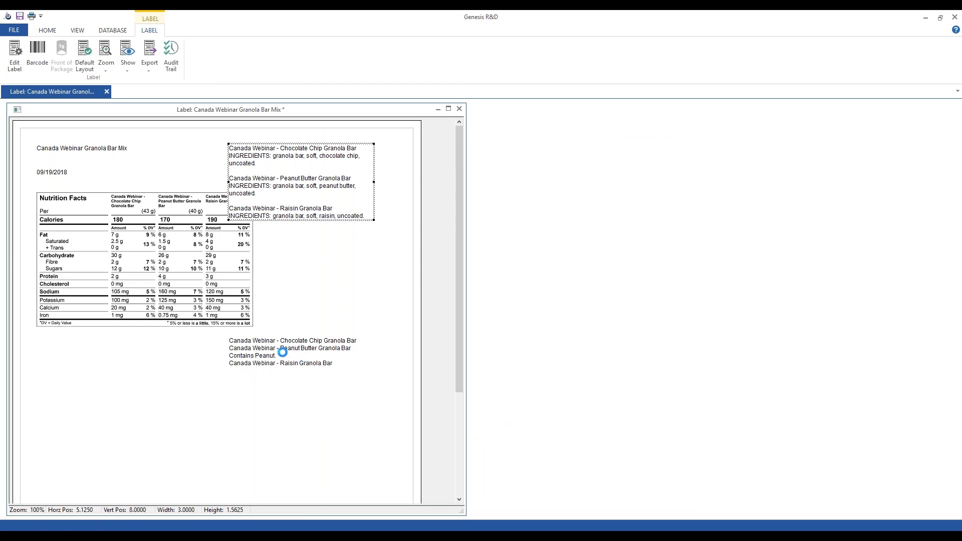
left_click_drag(279, 351, 299, 493)
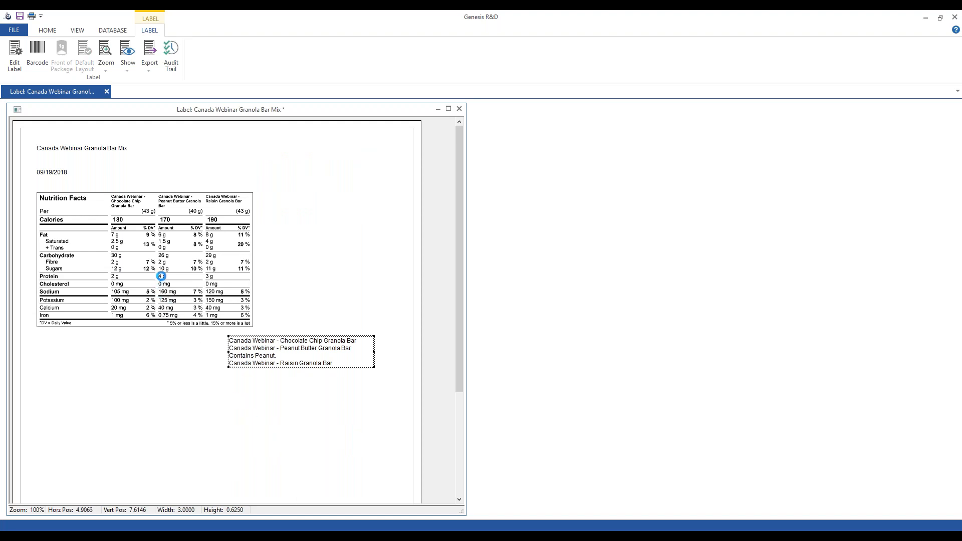
left_click(230, 315)
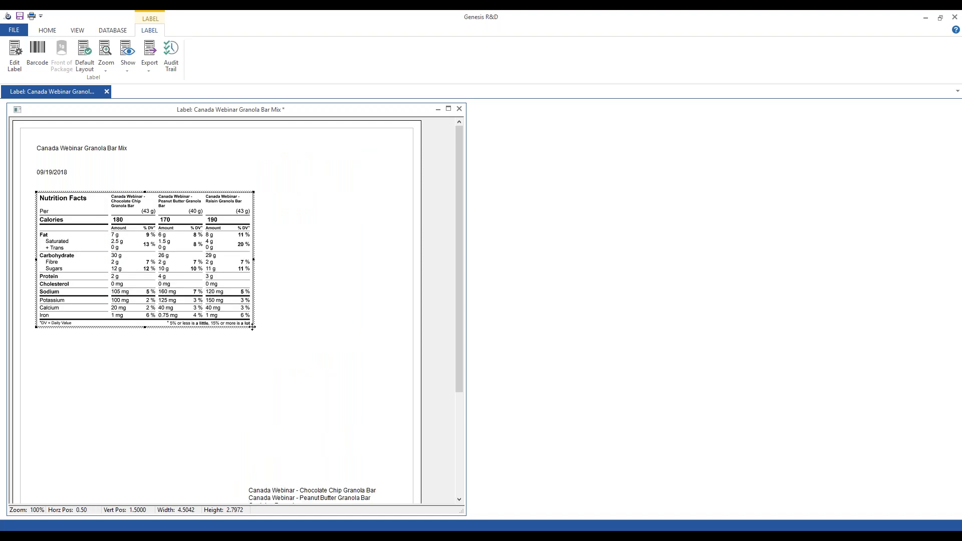
Enlarge the Nutrition Facts panel to about 7.77 wide by 4.82 high, and set the label's English serving size to 1 Bar
left_click_drag(254, 328, 410, 470)
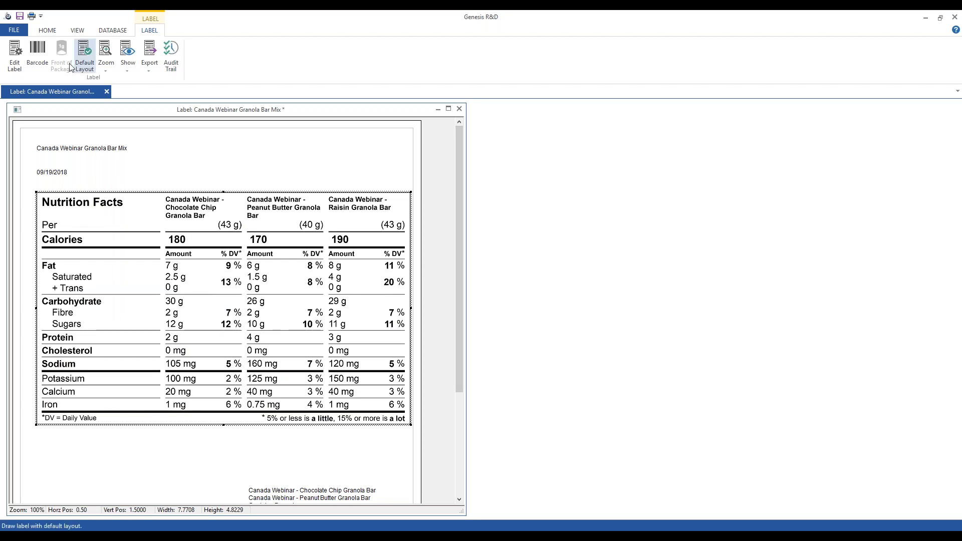
left_click(14, 56)
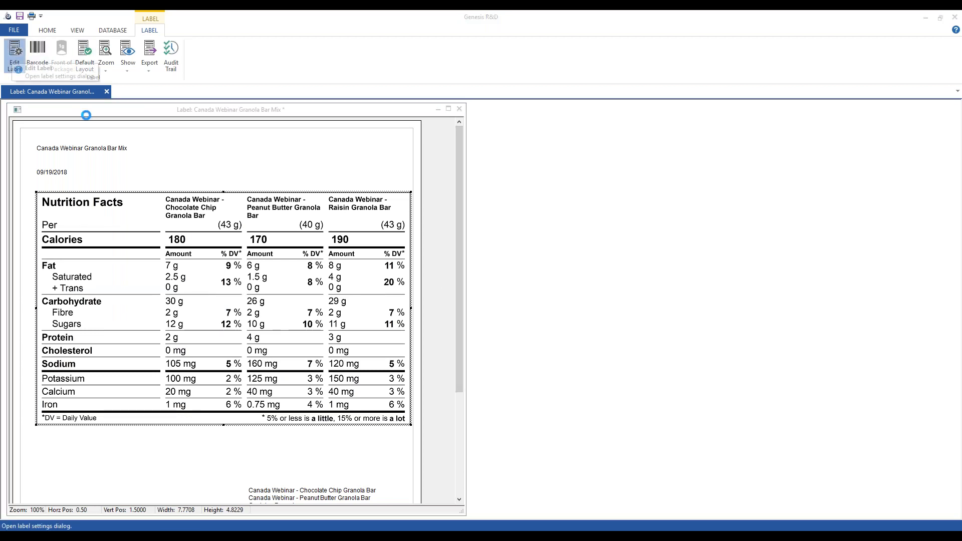
left_click_drag(508, 52, 658, 50)
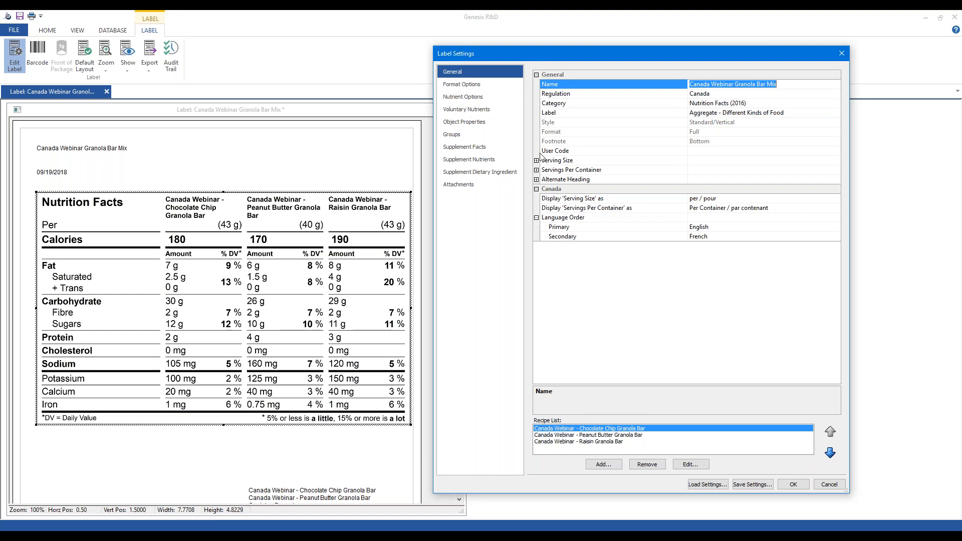
left_click(537, 162)
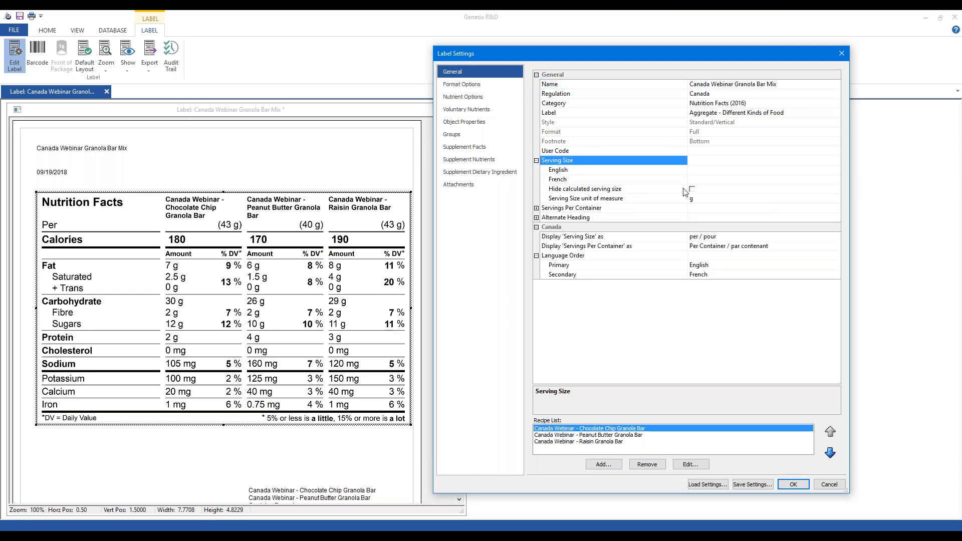
left_click(697, 172)
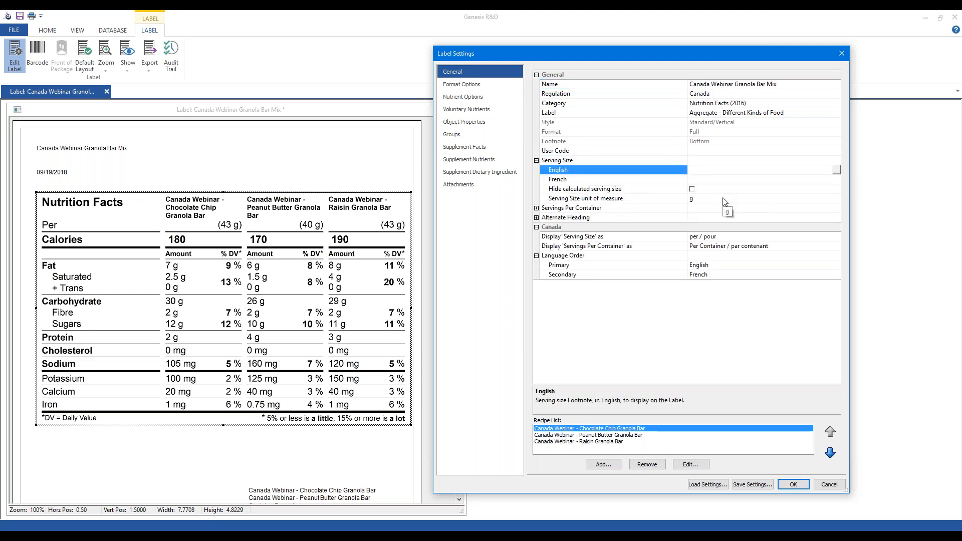
type("1 Bar")
Give the chocolate chip granola bar recipe the English alternate heading "Chocolate Chip"
left_click(601, 430)
left_click(596, 434)
left_click(593, 429)
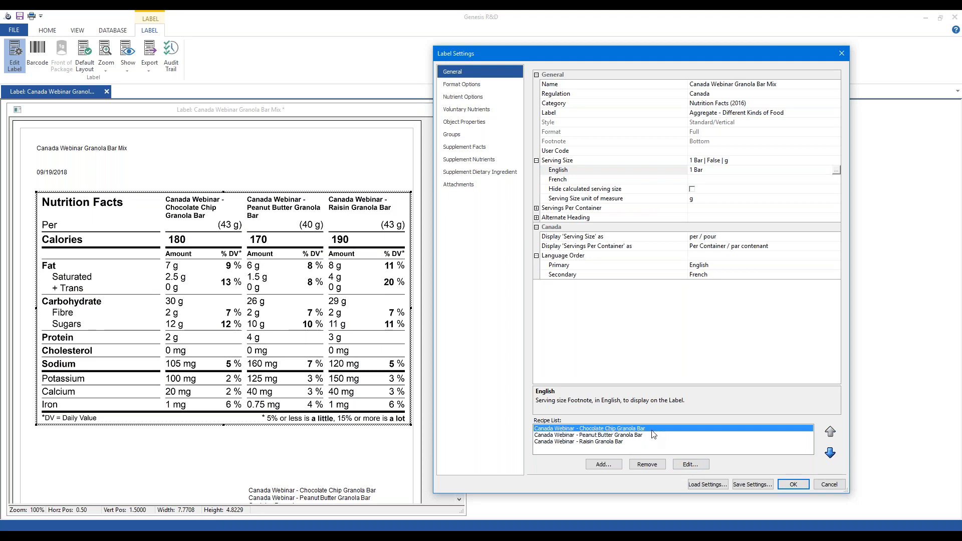
left_click(691, 464)
left_click(608, 331)
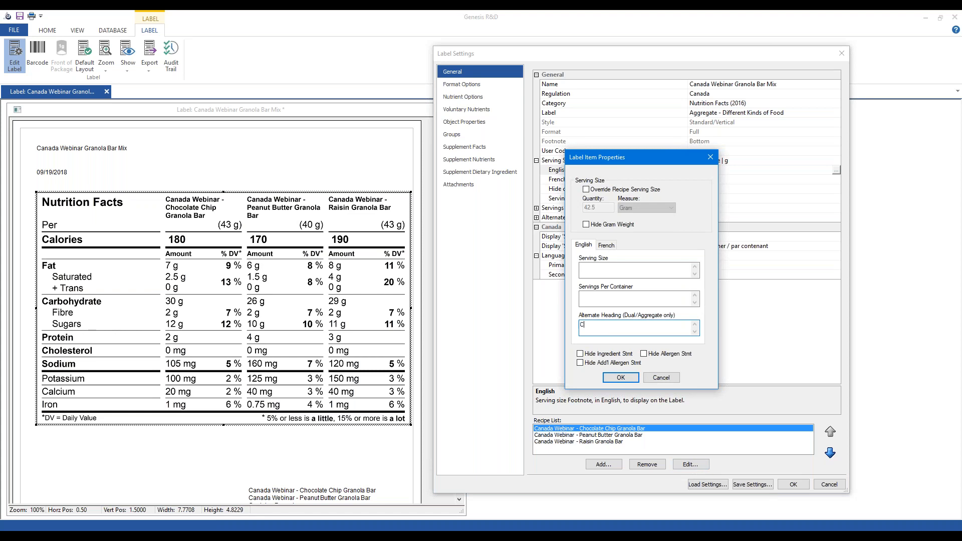
type("Chocolate Chip")
left_click(621, 379)
Give the peanut butter granola bar recipe the English alternate heading "Peanut Butter"
left_click(604, 436)
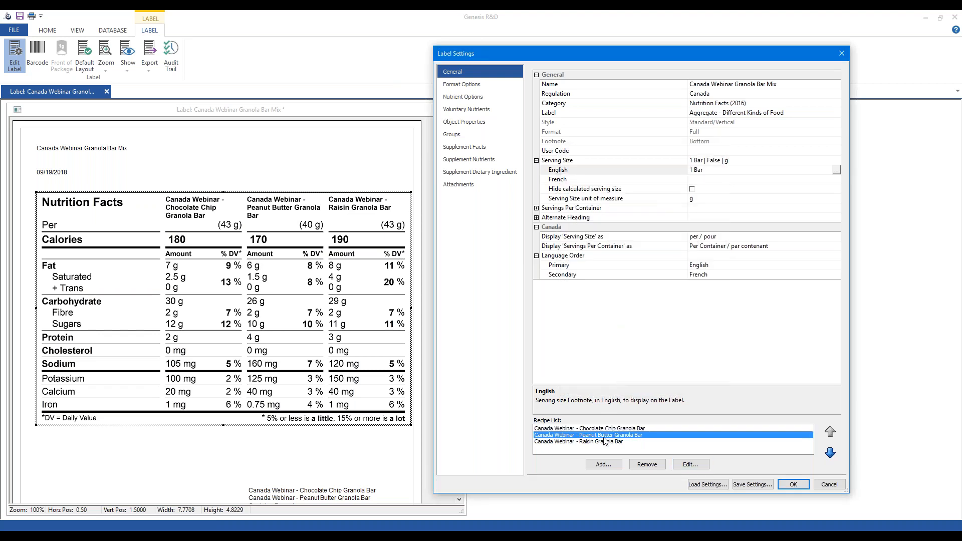
left_click(682, 464)
left_click(599, 321)
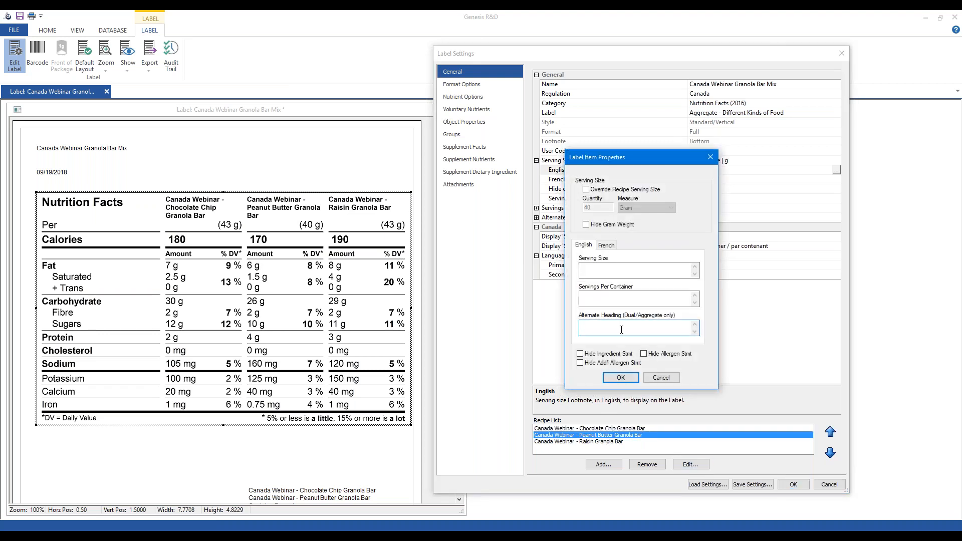
type("Peanut Butter")
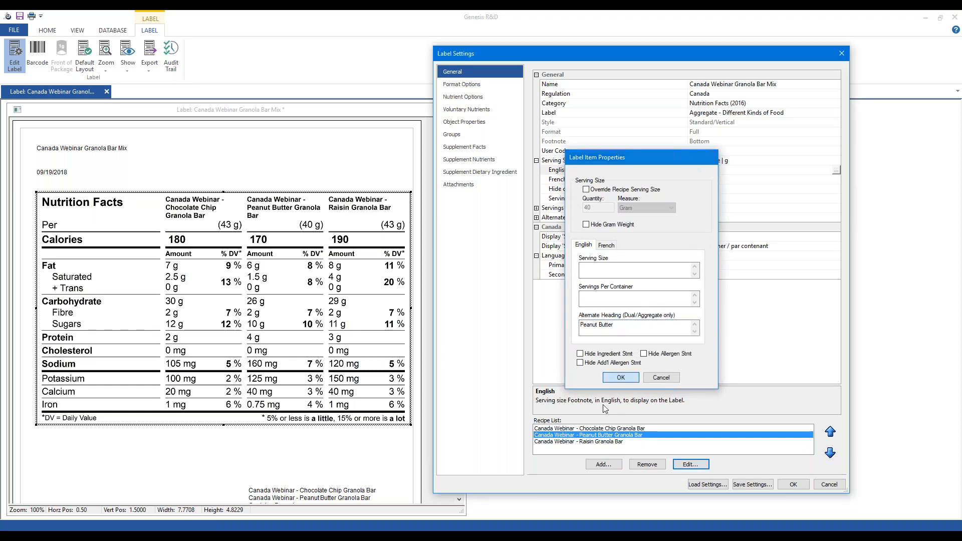
left_click(621, 378)
Give the raisin granola bar recipe the English alternate heading "Raisin"
left_click(661, 442)
left_click(689, 465)
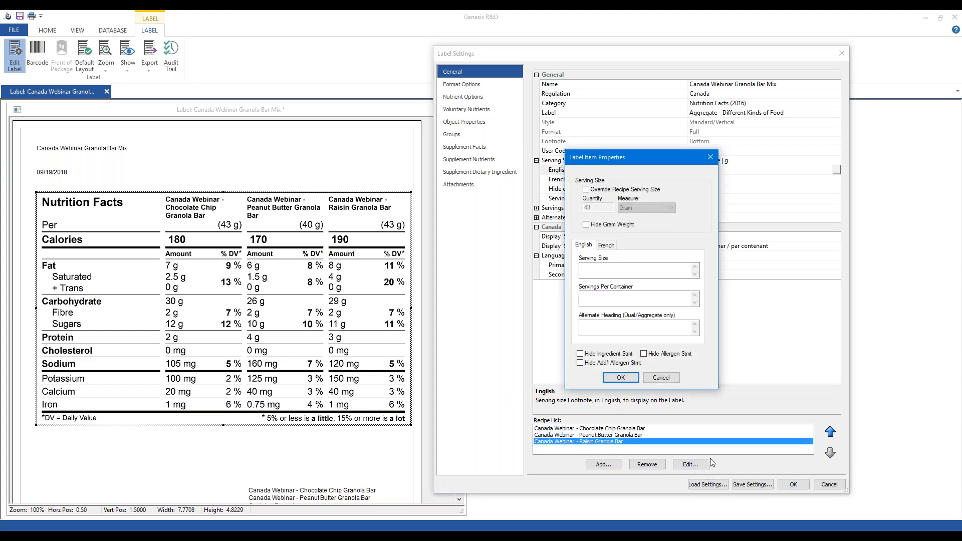
left_click(624, 324)
type("Raisin")
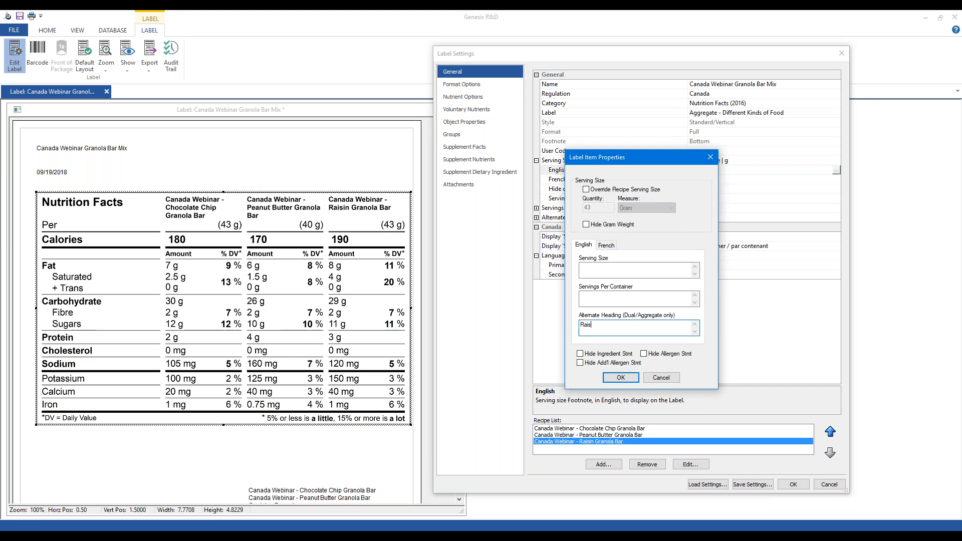
left_click(619, 380)
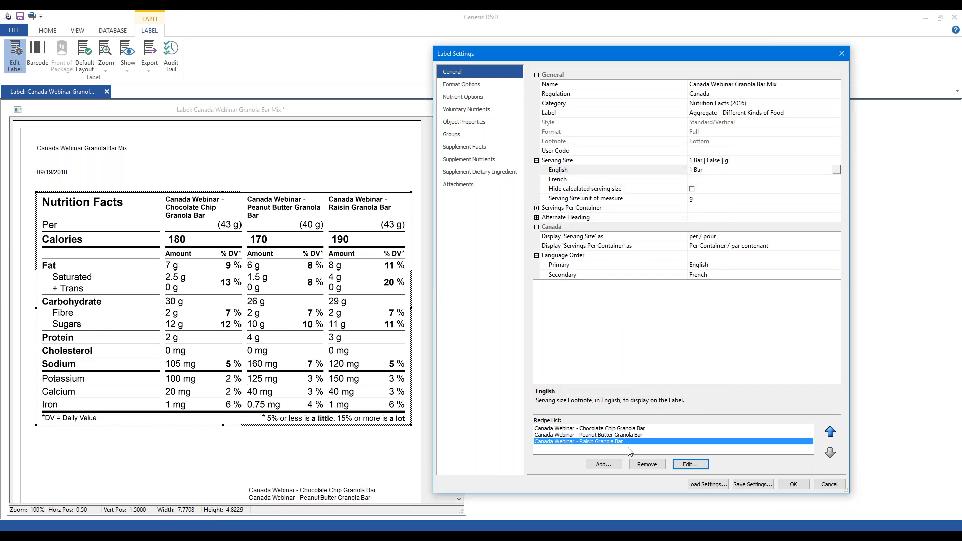
Review the raisin granola bar's label item properties, and apply the label settings to the granola bar mix label
left_click(690, 465)
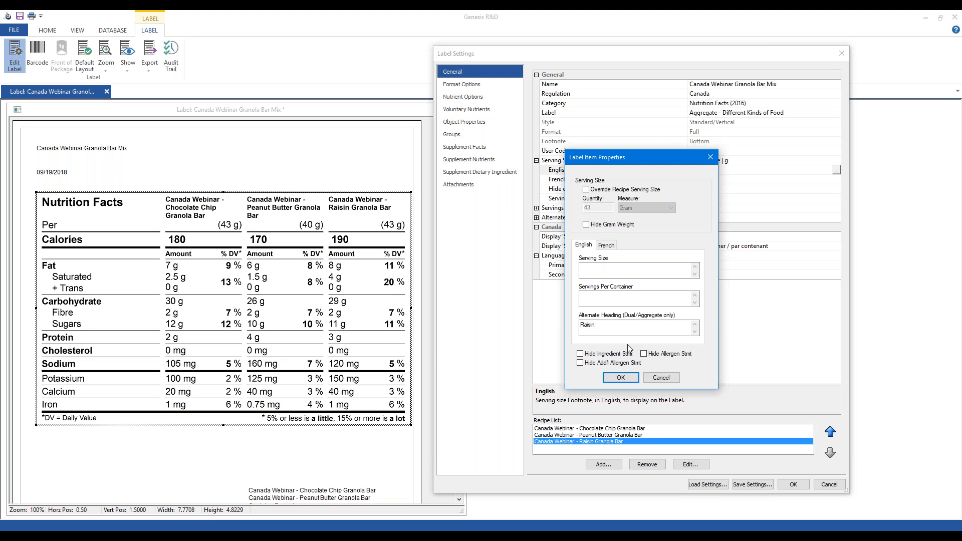
left_click(620, 378)
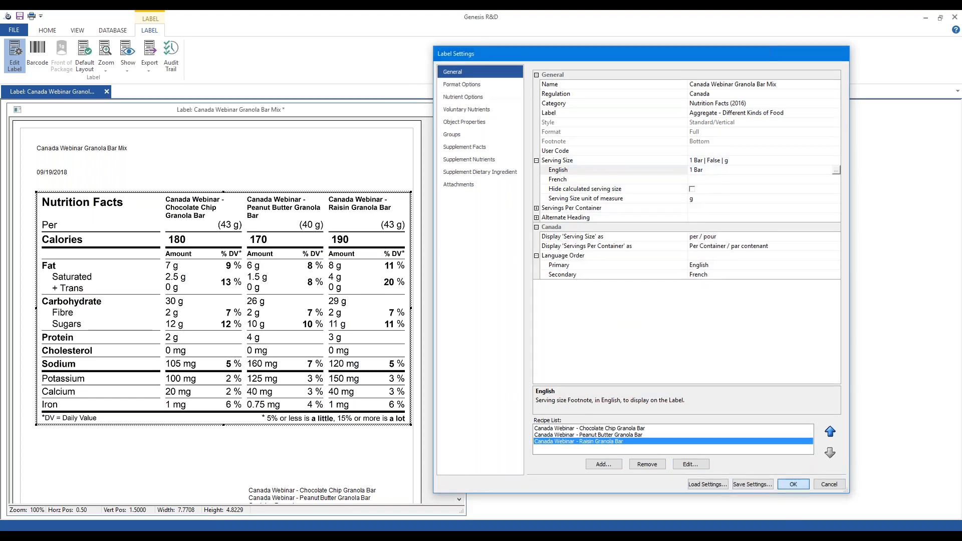
key("Return")
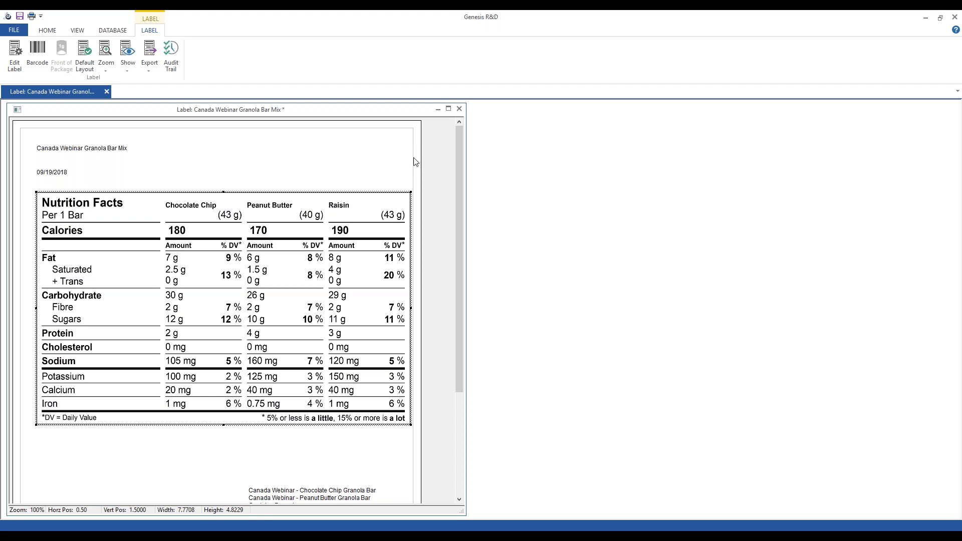
Switch to the PowerPoint slide show and advance to the Genesis R&D Training slide
key("alt+Tab")
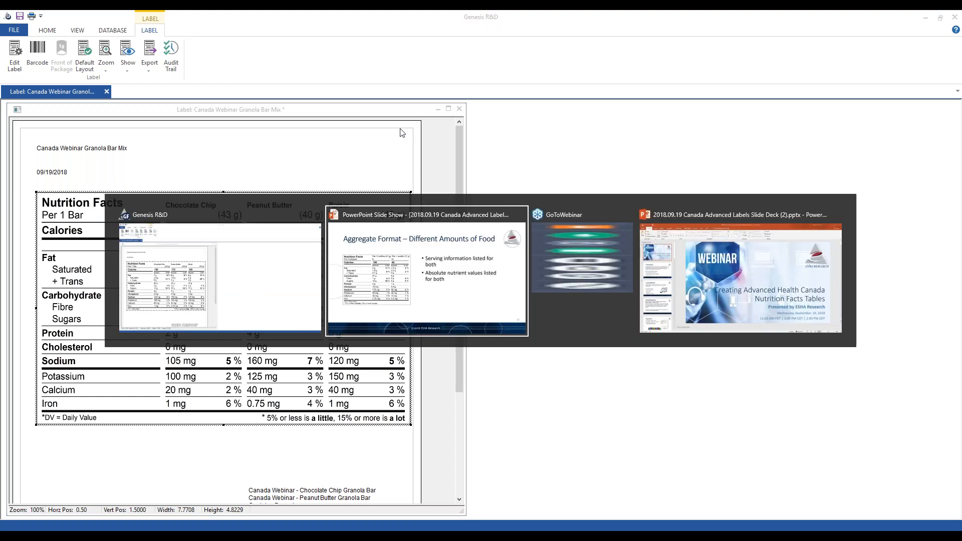
key("Right")
key("Right")
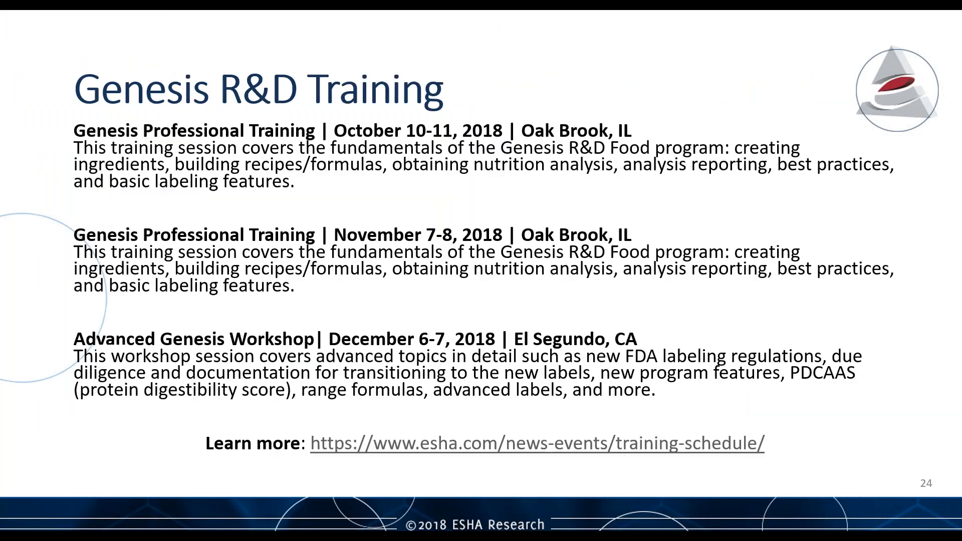